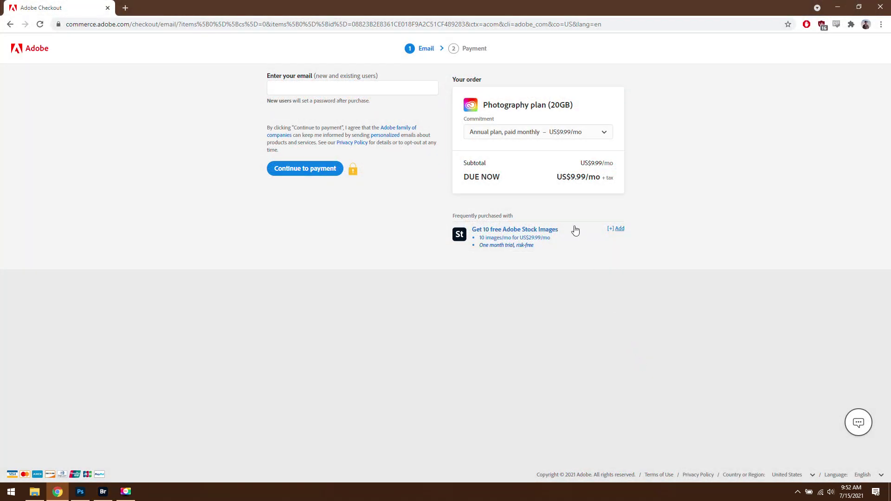
Step: Review the Photography plan (20GB) title and US$9.99/mo price, then switch to Adobe Bridge
{"action": "left_click_drag", "start_coordinate": [556, 176], "coordinate": [622, 181]}
{"action": "left_click", "coordinate": [622, 181]}
{"action": "left_click_drag", "start_coordinate": [482, 105], "coordinate": [557, 106]}
{"action": "left_click", "coordinate": [597, 117]}
{"action": "left_click", "coordinate": [103, 491]}
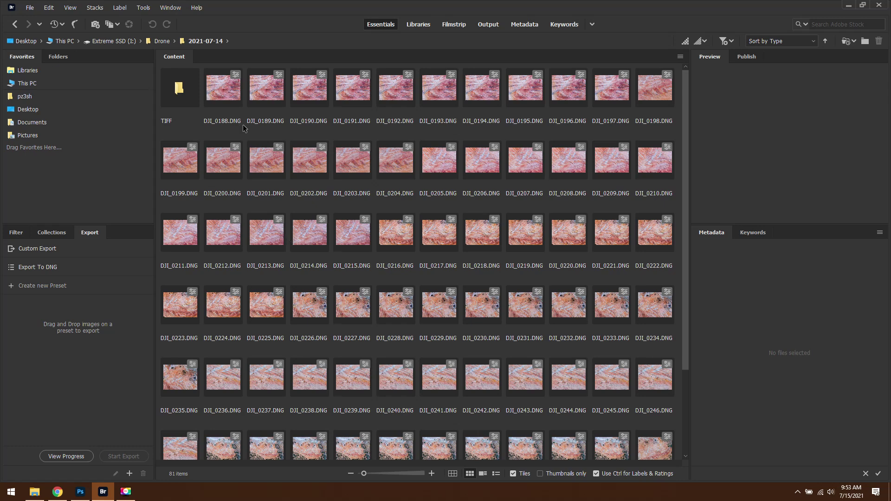
Step: Select DJI_0188 through DJI_0267 in Bridge and open all 80 DNGs in Camera Raw
{"action": "left_click", "coordinate": [229, 101]}
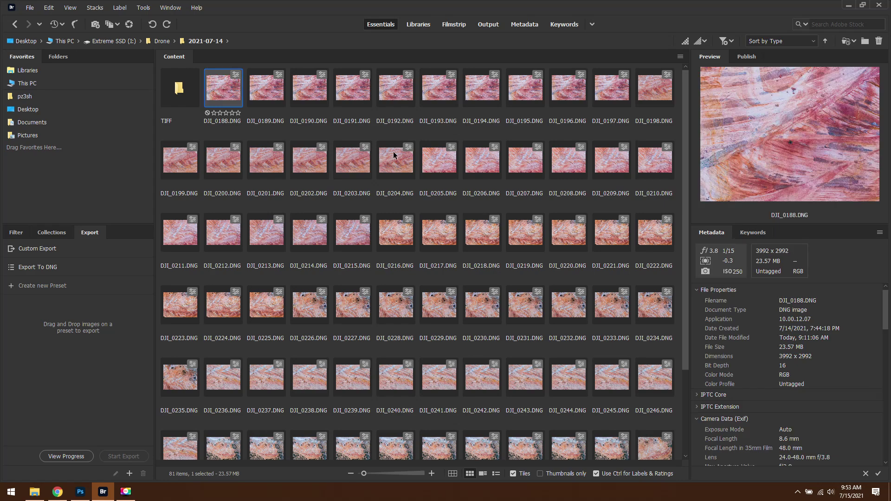
{"action": "scroll", "coordinate": [393, 151], "scroll_direction": "down", "scroll_amount": 2}
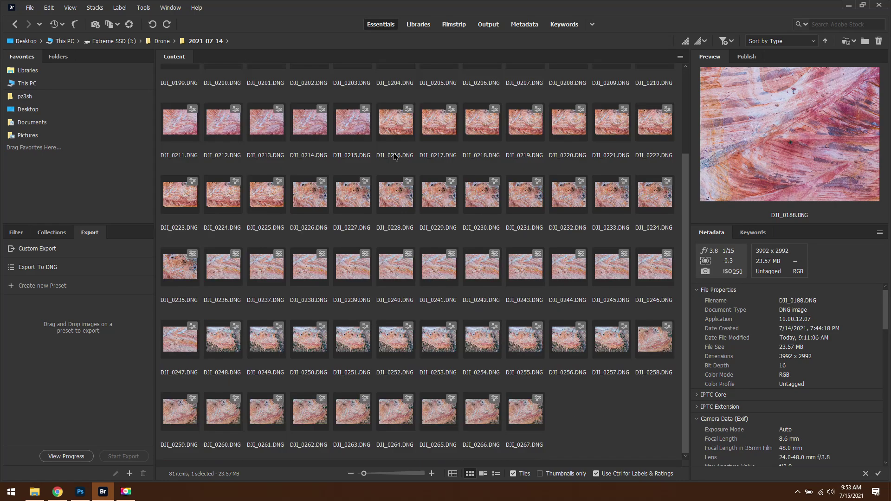
{"action": "left_click", "coordinate": [521, 413], "text": "shift"}
{"action": "scroll", "coordinate": [464, 329], "scroll_direction": "up", "scroll_amount": 2}
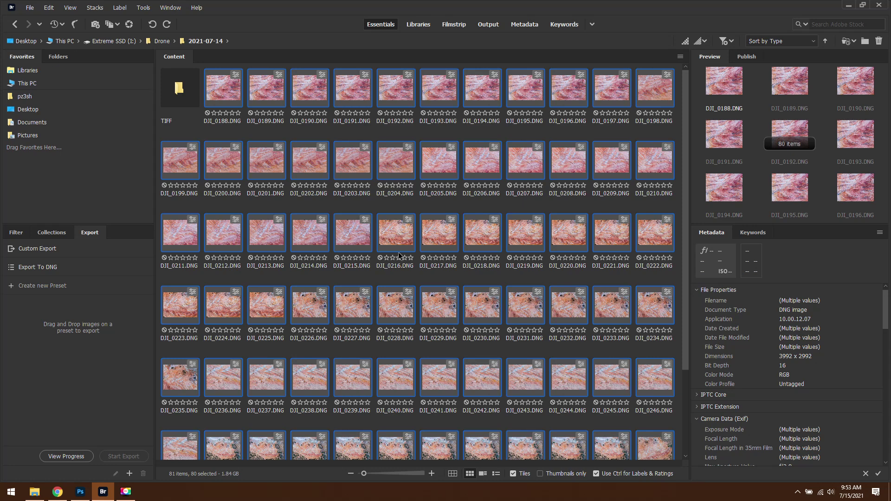
{"action": "right_click", "coordinate": [344, 171]}
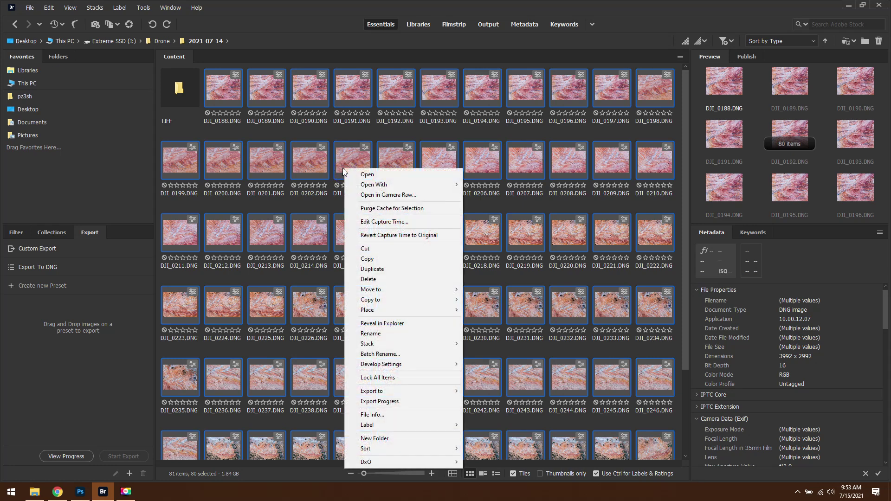
{"action": "left_click", "coordinate": [416, 195]}
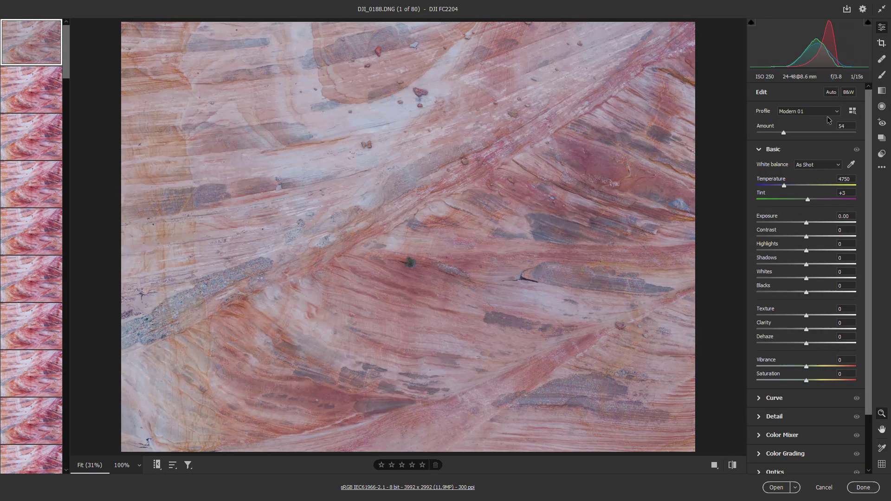
Step: Apply the Color profile and Auto tone to DJI_0188
{"action": "left_click", "coordinate": [812, 111]}
{"action": "left_click", "coordinate": [808, 121]}
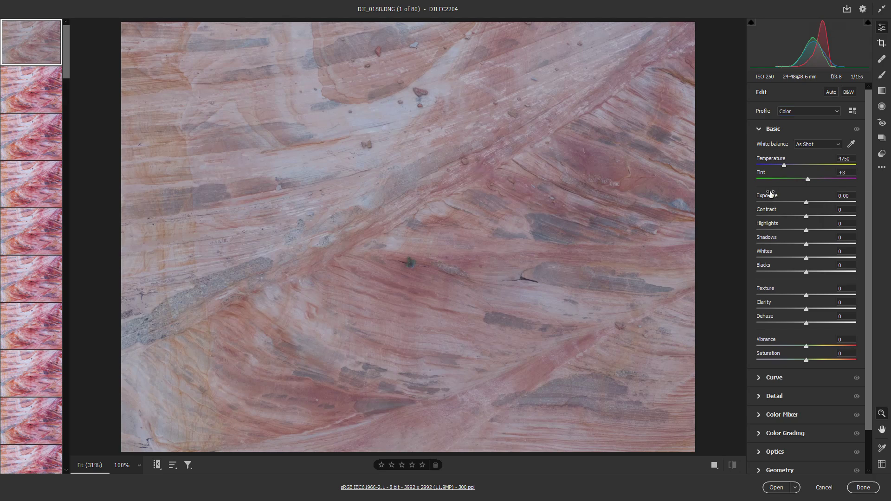
{"action": "left_click", "coordinate": [830, 93]}
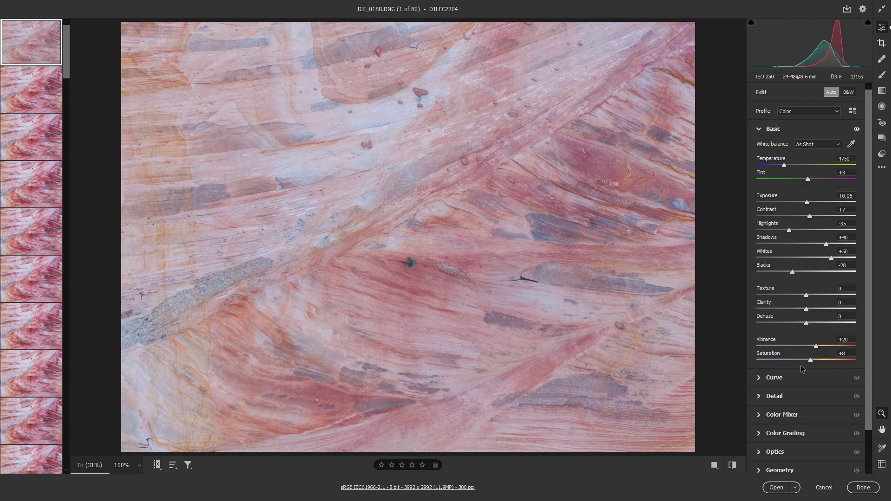
Step: Set Saturation to +34, Contrast to +36, Whites to +56 and Blacks to -45
{"action": "left_click_drag", "start_coordinate": [810, 361], "coordinate": [825, 362]}
{"action": "left_click_drag", "start_coordinate": [809, 216], "coordinate": [777, 230]}
{"action": "left_click_drag", "start_coordinate": [827, 255], "coordinate": [784, 272]}
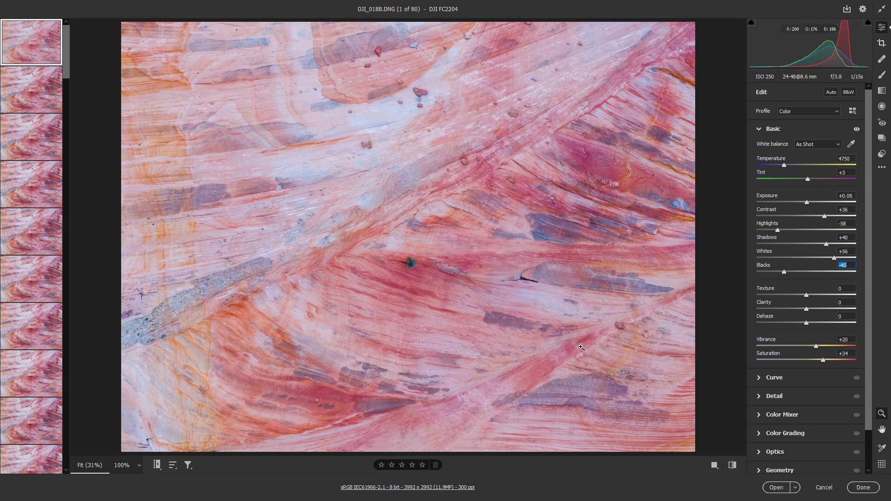
{"action": "left_click_drag", "start_coordinate": [566, 348], "coordinate": [665, 378]}
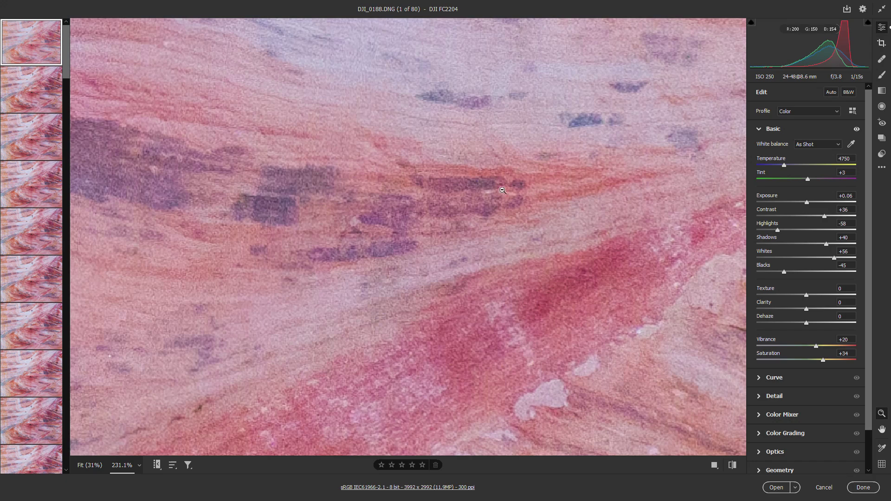
{"action": "left_click_drag", "start_coordinate": [514, 344], "coordinate": [497, 335]}
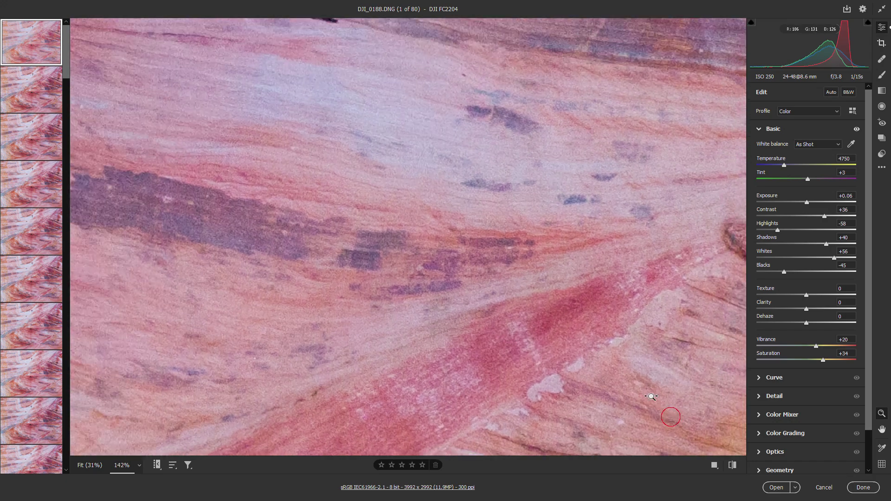
{"action": "left_click_drag", "start_coordinate": [691, 423], "coordinate": [702, 435]}
{"action": "left_click_drag", "start_coordinate": [586, 67], "coordinate": [599, 118]}
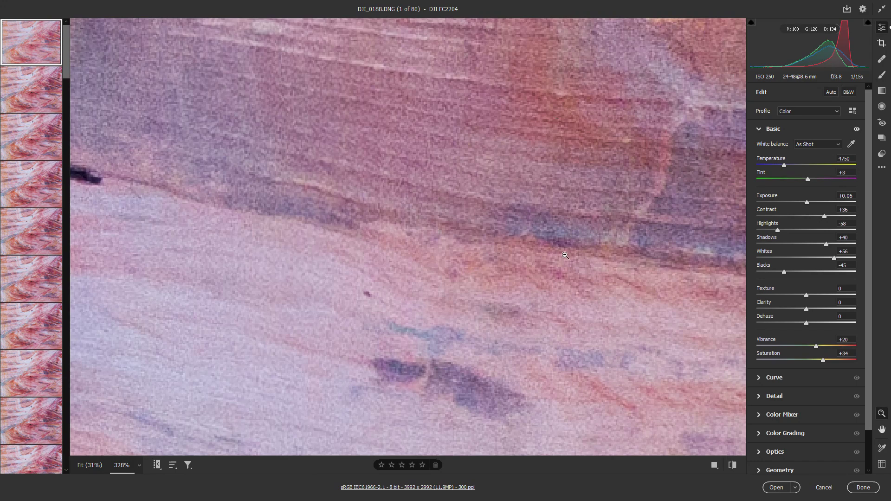
{"action": "left_click", "coordinate": [143, 471]}
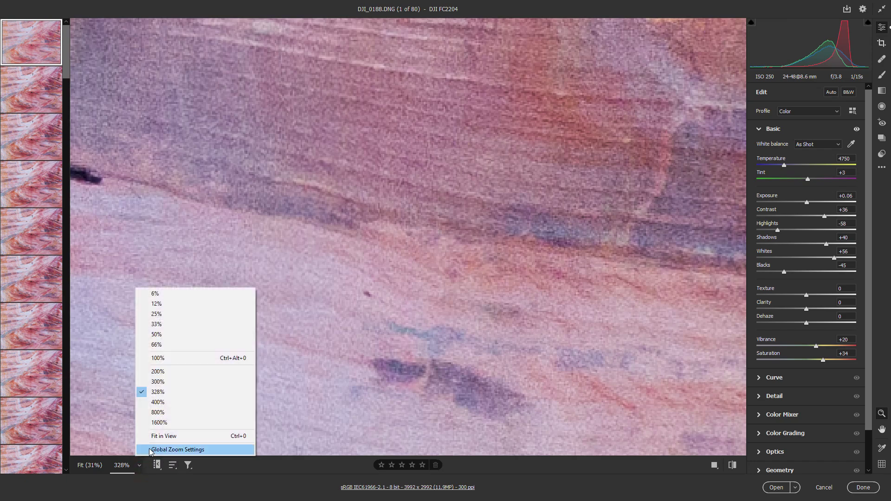
{"action": "left_click", "coordinate": [153, 436]}
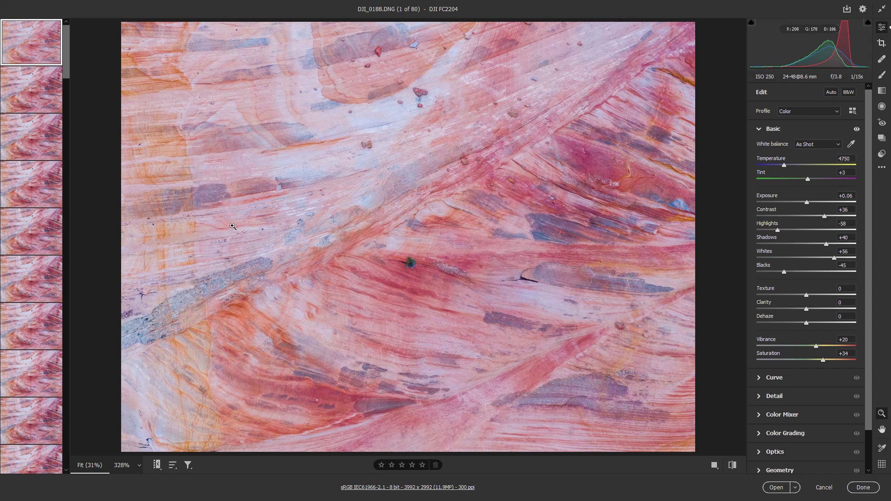
{"action": "left_click", "coordinate": [13, 101]}
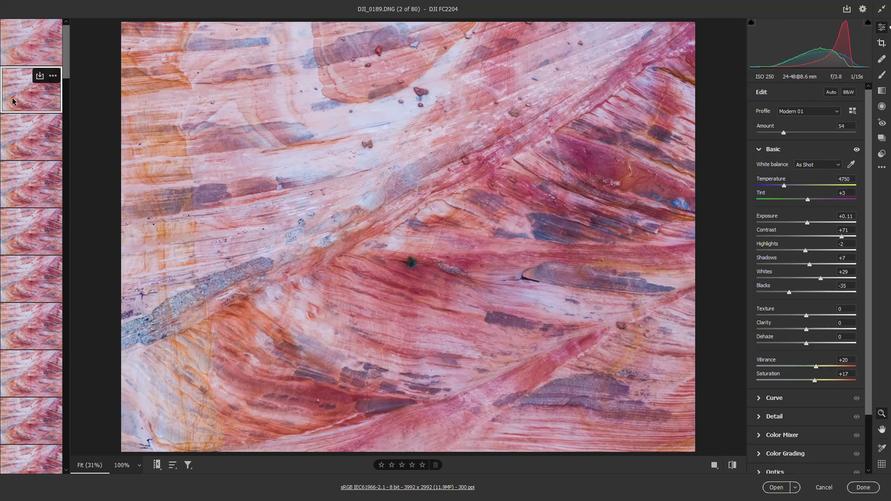
{"action": "key", "text": "Down"}
{"action": "key", "text": "Down"}
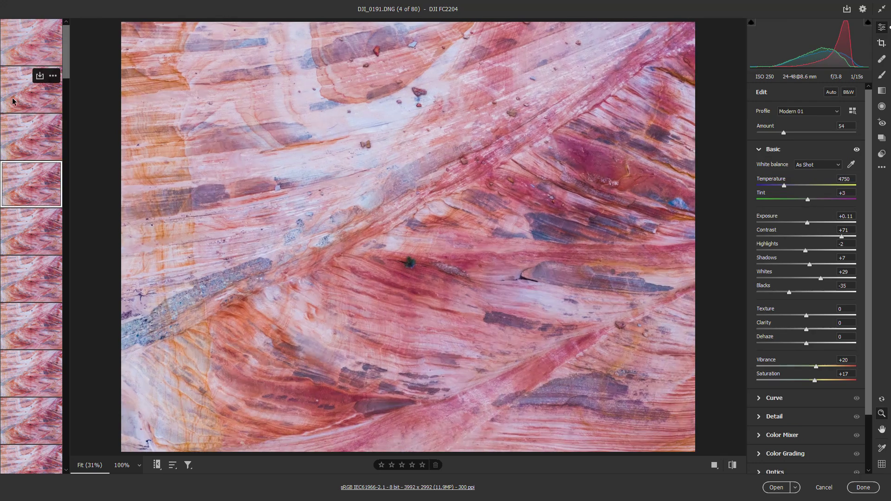
{"action": "key", "text": "Down"}
{"action": "key", "text": "Down"}
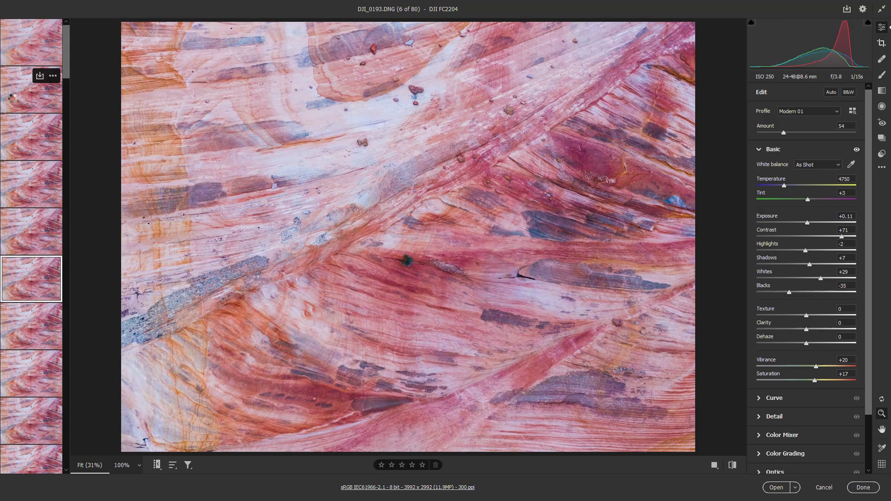
{"action": "key", "text": "Down"}
{"action": "key", "text": "Down"}
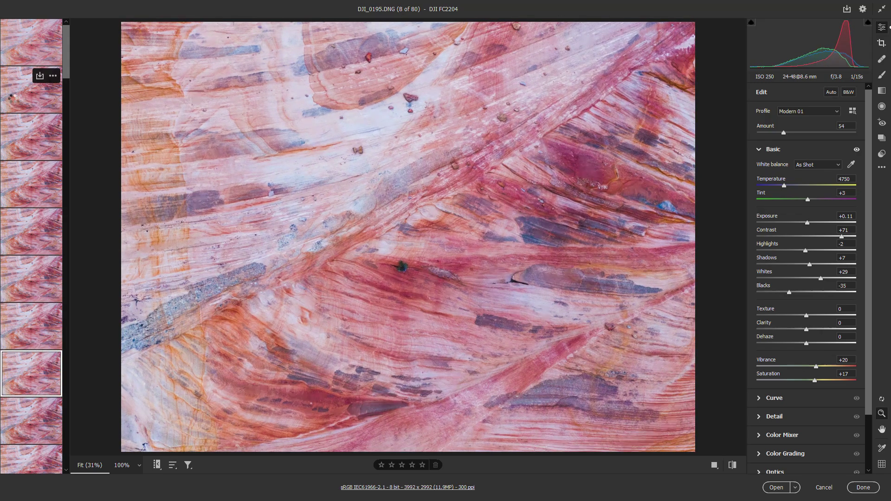
{"action": "key", "text": "Down"}
{"action": "key", "text": "Down"}
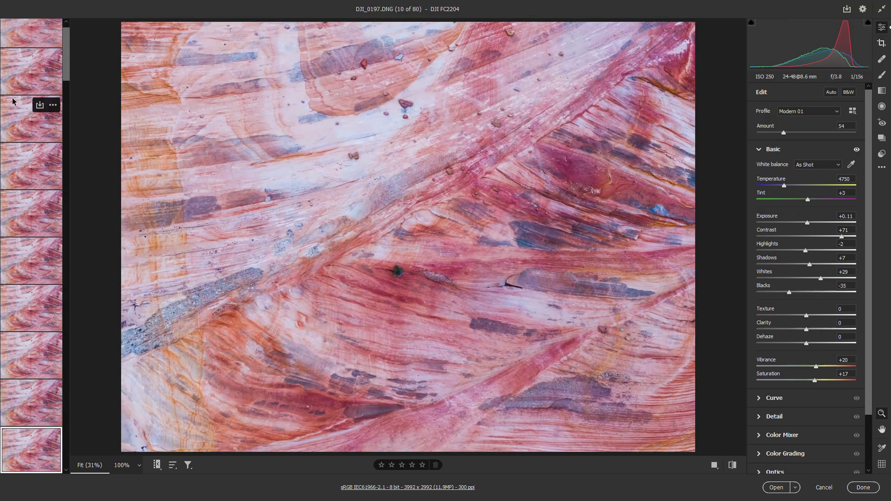
{"action": "key", "text": "Down"}
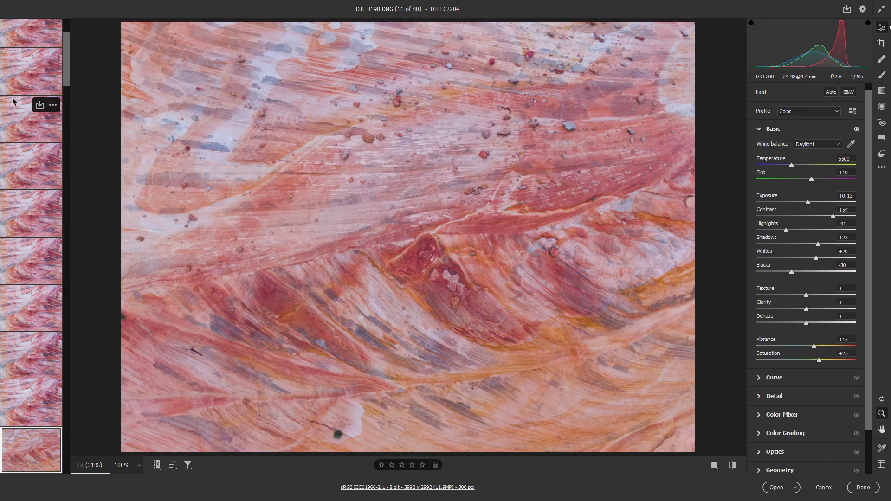
{"action": "key", "text": "Up"}
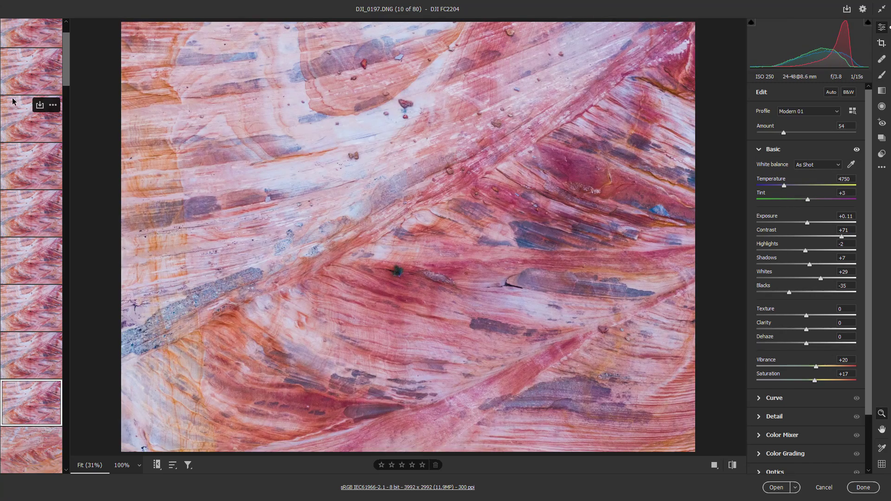
{"action": "key", "text": "Up"}
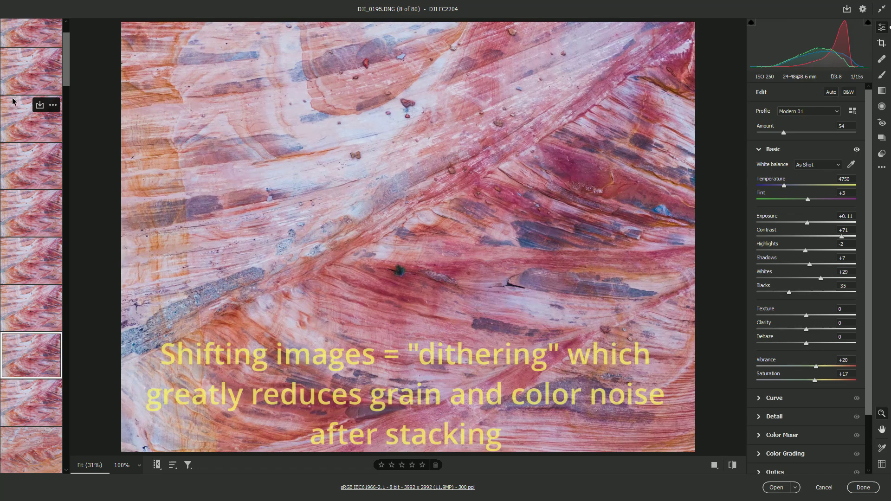
{"action": "key", "text": "Up"}
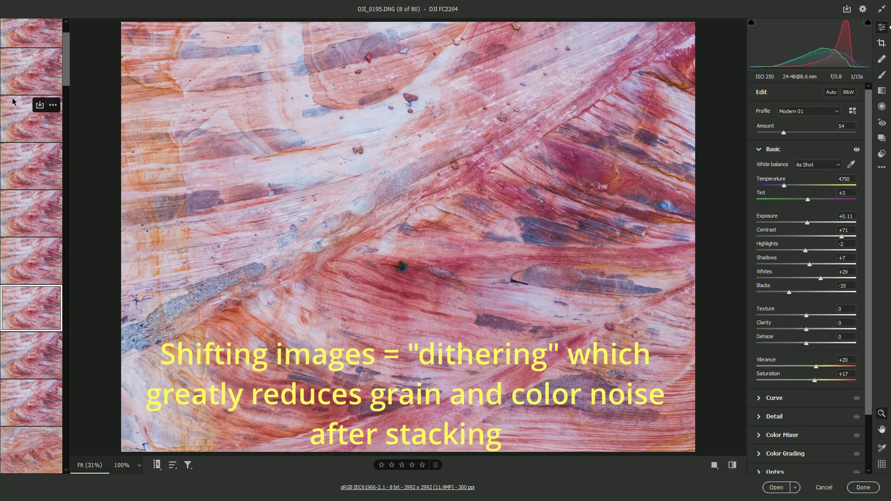
{"action": "key", "text": "Up"}
{"action": "key", "text": "Up"}
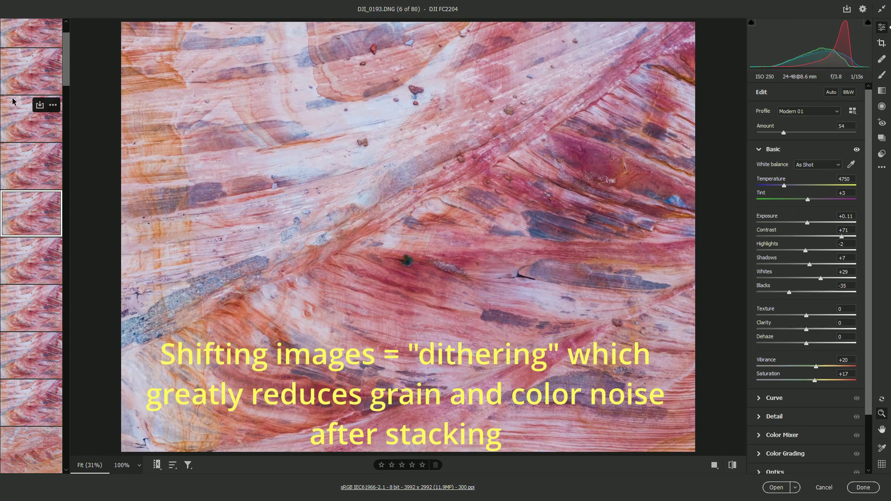
{"action": "key", "text": "Up"}
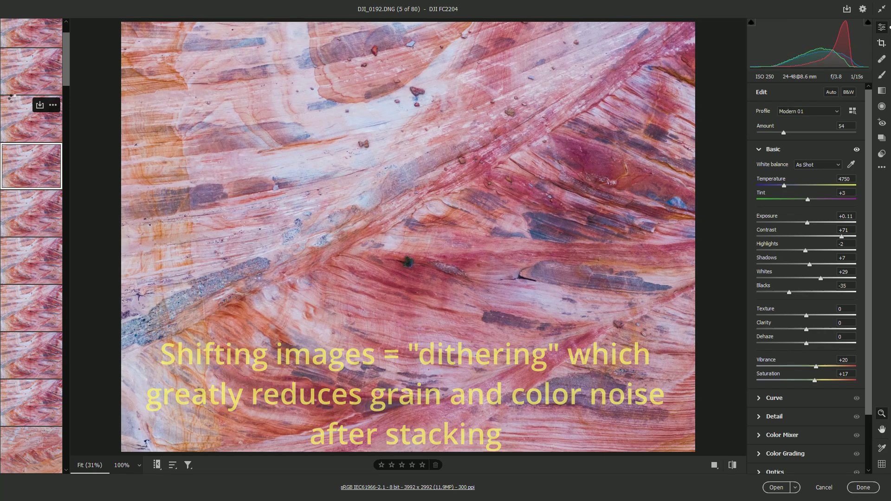
{"action": "key", "text": "Up"}
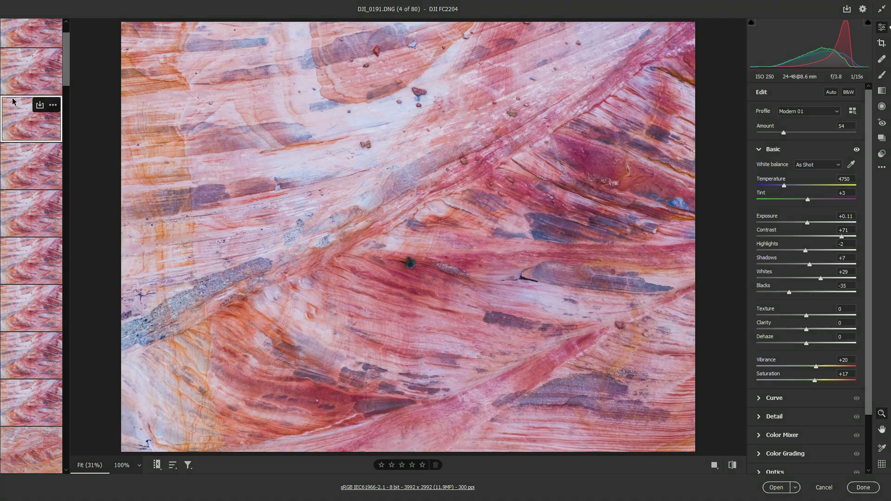
{"action": "key", "text": "Up"}
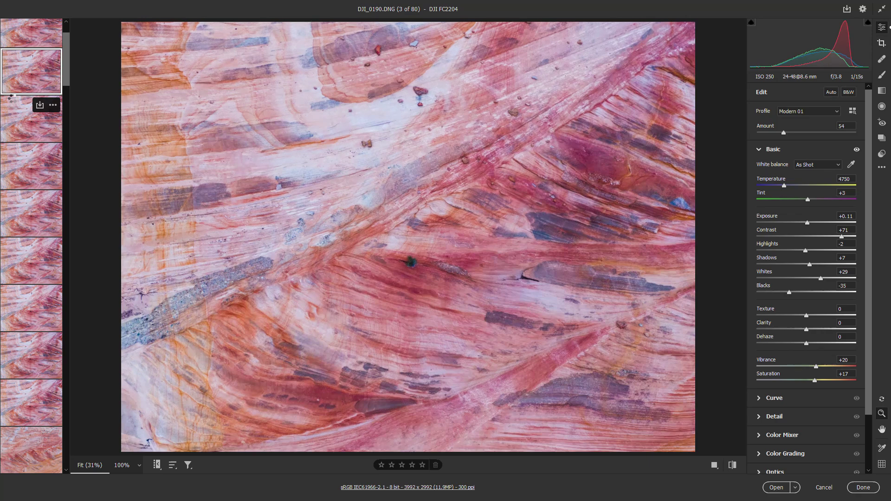
{"action": "key", "text": "Up"}
{"action": "key", "text": "Up"}
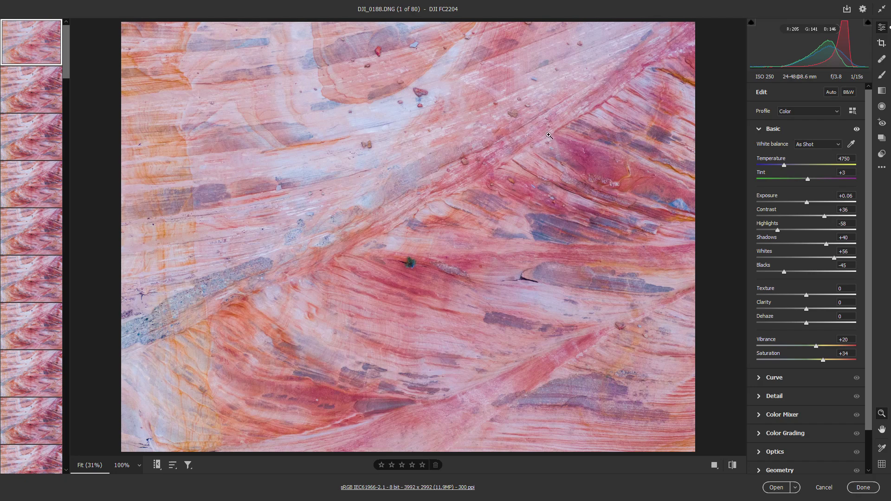
Step: Reset Exposure to 0.00 and apply the Modern 10 profile after previewing other Modern profiles
{"action": "left_click_drag", "start_coordinate": [806, 202], "coordinate": [805, 200]}
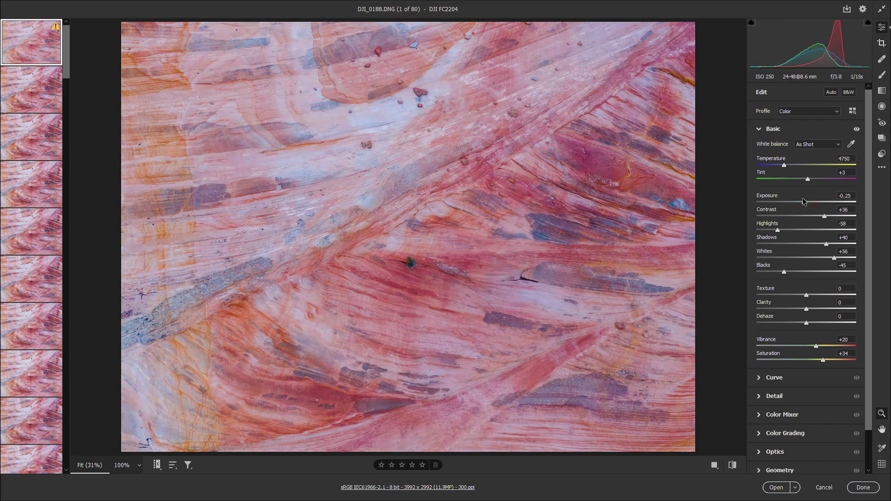
{"action": "double_click", "coordinate": [803, 200]}
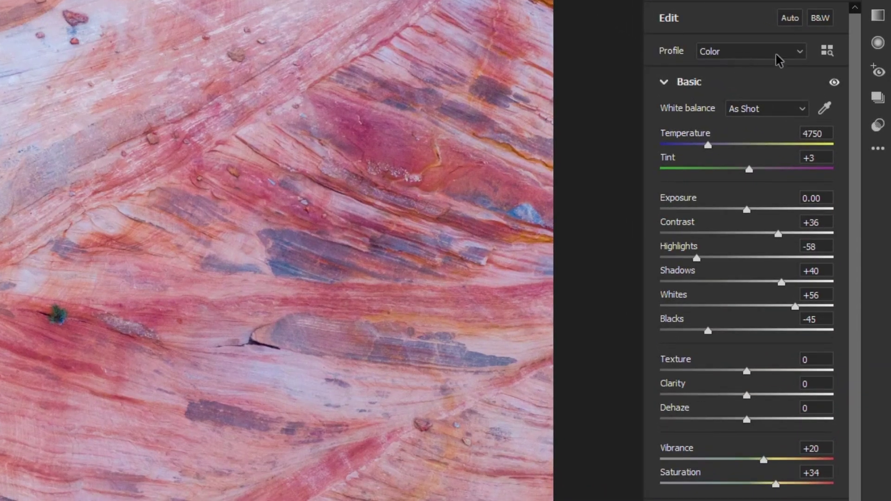
{"action": "left_click", "coordinate": [826, 51]}
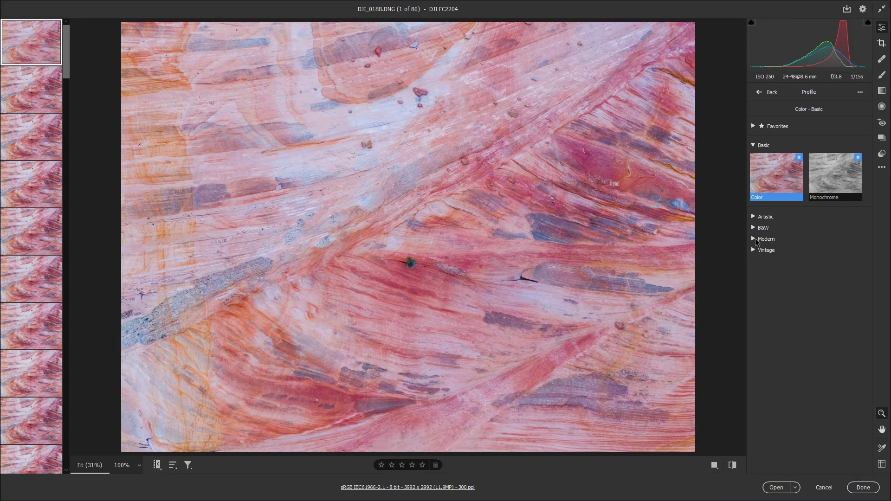
{"action": "left_click", "coordinate": [755, 237]}
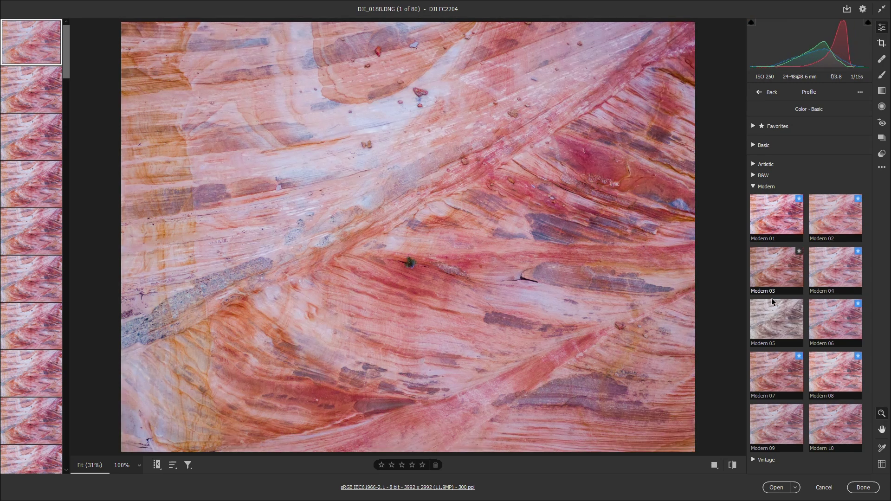
{"action": "left_click", "coordinate": [780, 308]}
{"action": "left_click", "coordinate": [822, 317]}
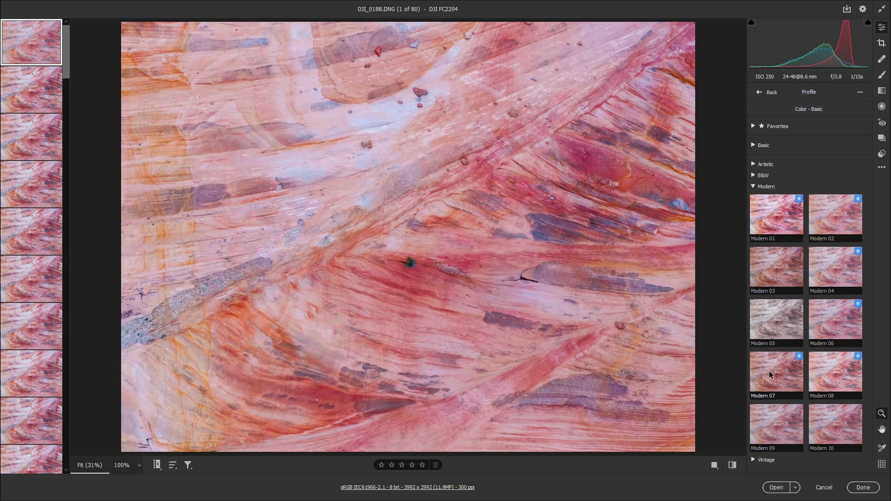
{"action": "left_click", "coordinate": [779, 414]}
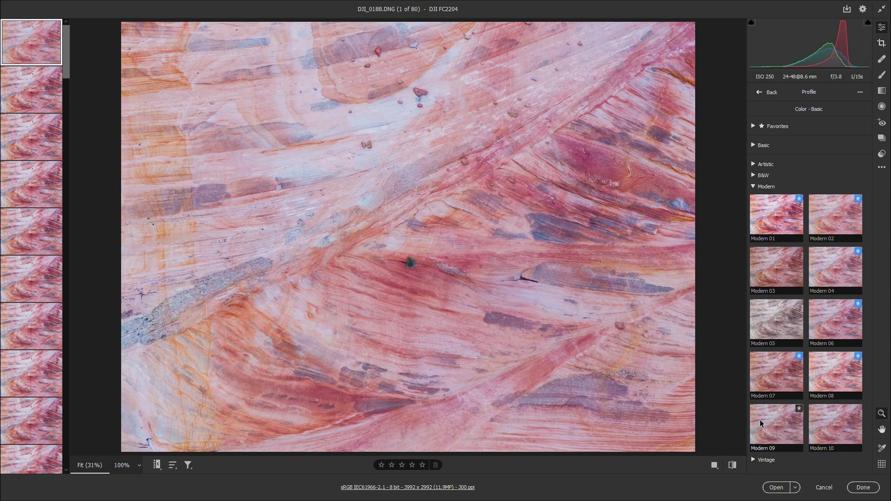
{"action": "left_click", "coordinate": [833, 433]}
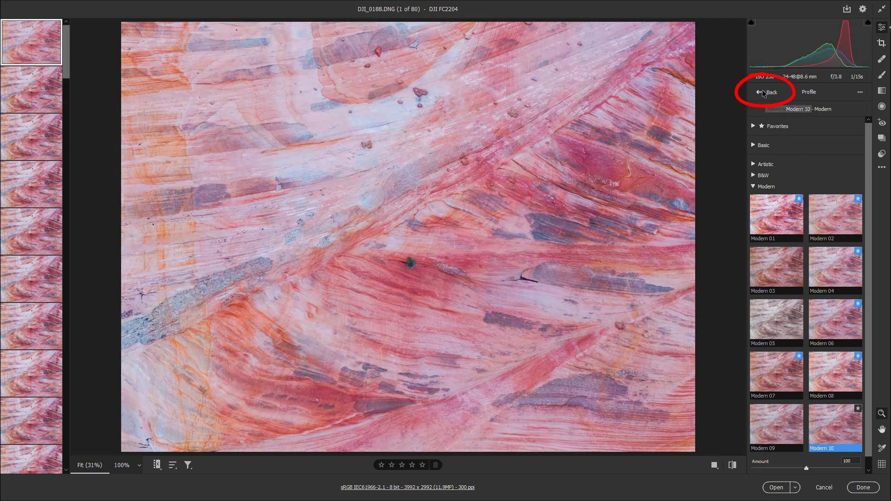
Step: Switch the profile to Modern 01 and lower its Amount from 100 to 39
{"action": "left_click", "coordinate": [763, 92]}
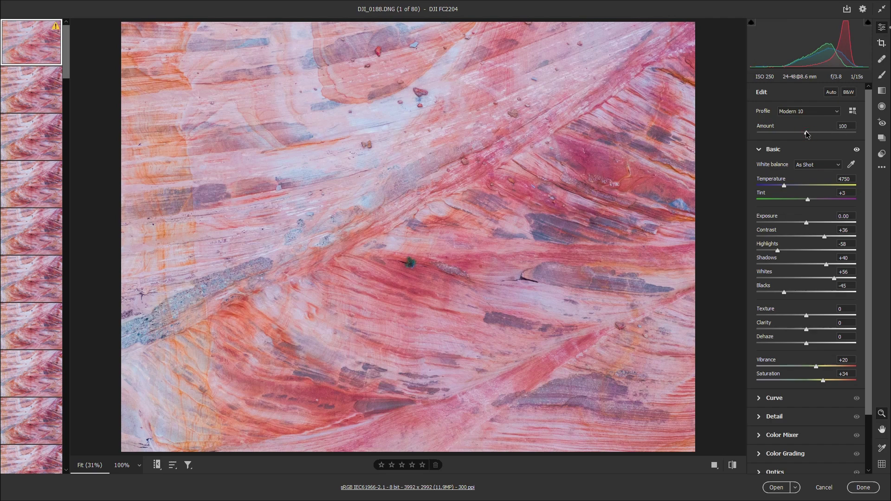
{"action": "mouse_move", "coordinate": [806, 133]}
{"action": "left_mouse_down"}
{"action": "mouse_move", "coordinate": [739, 134]}
{"action": "mouse_move", "coordinate": [886, 135]}
{"action": "mouse_move", "coordinate": [790, 131]}
{"action": "mouse_move", "coordinate": [806, 130]}
{"action": "left_mouse_up"}
{"action": "left_click", "coordinate": [806, 131]}
{"action": "left_click", "coordinate": [804, 113]}
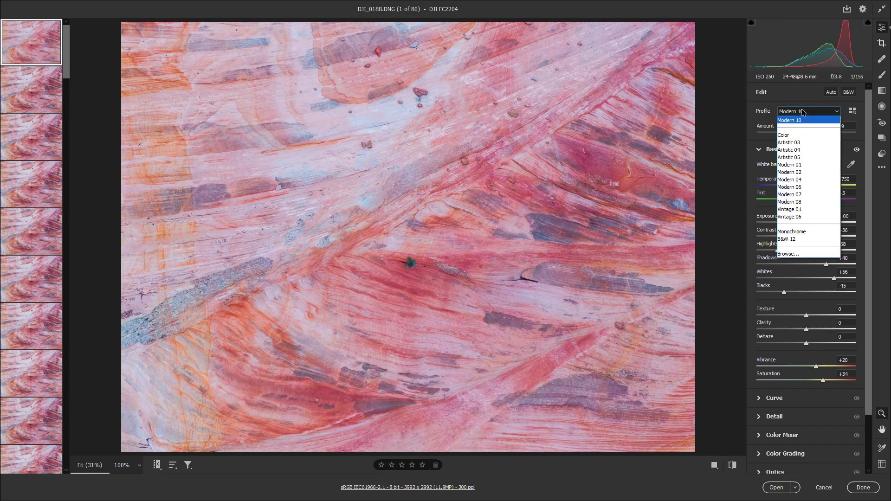
{"action": "left_click", "coordinate": [802, 164]}
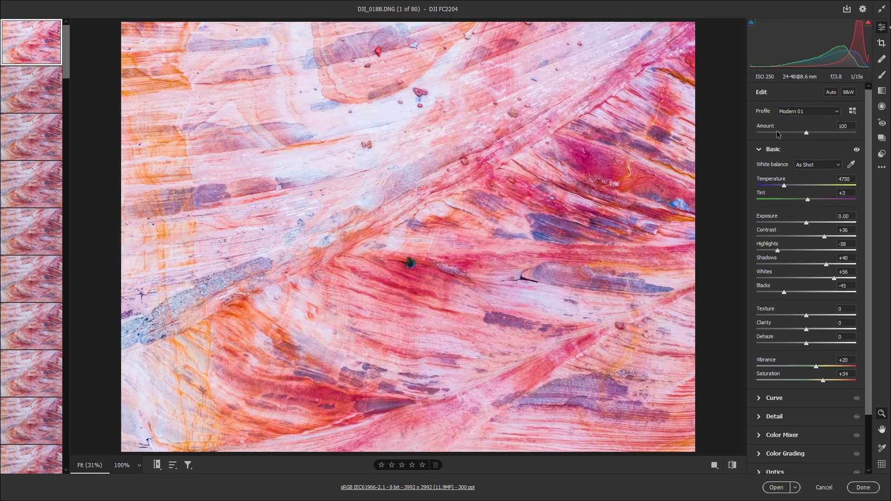
{"action": "left_click_drag", "start_coordinate": [806, 132], "coordinate": [776, 135]}
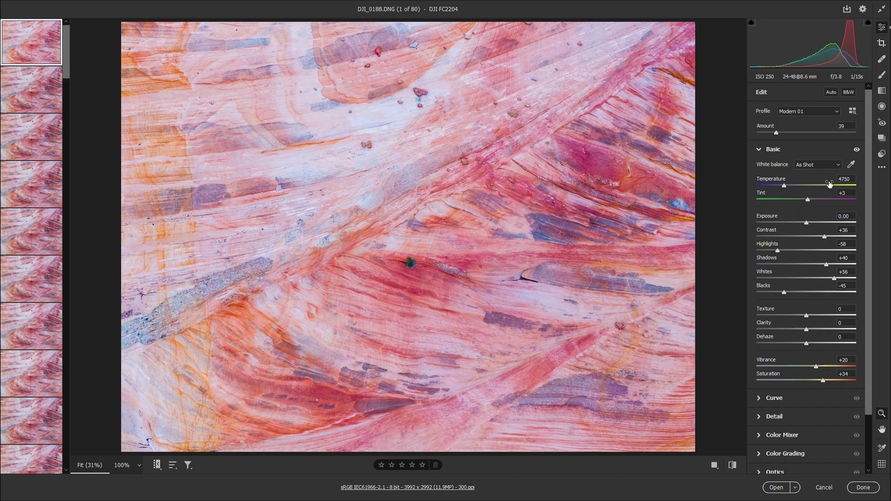
Step: Compare Auto, Daylight and As Shot white balance, then settle on Auto (Temperature 4650, Tint 0)
{"action": "left_click", "coordinate": [809, 166]}
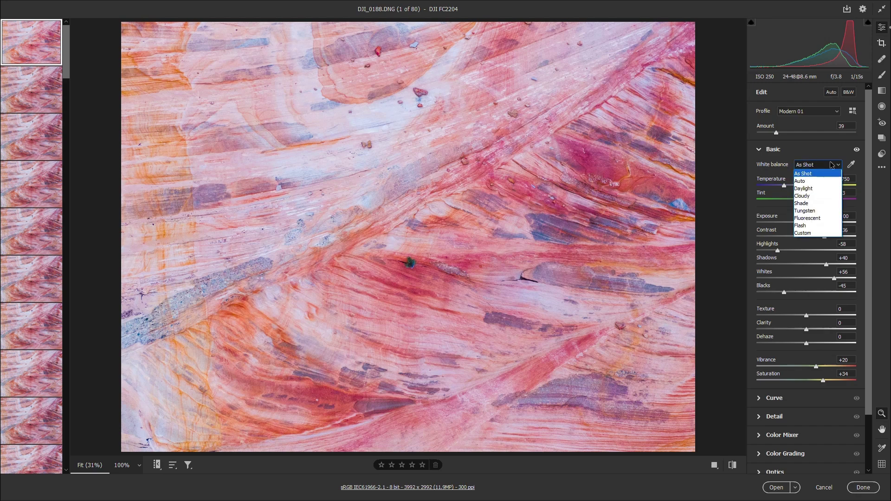
{"action": "left_click", "coordinate": [816, 182]}
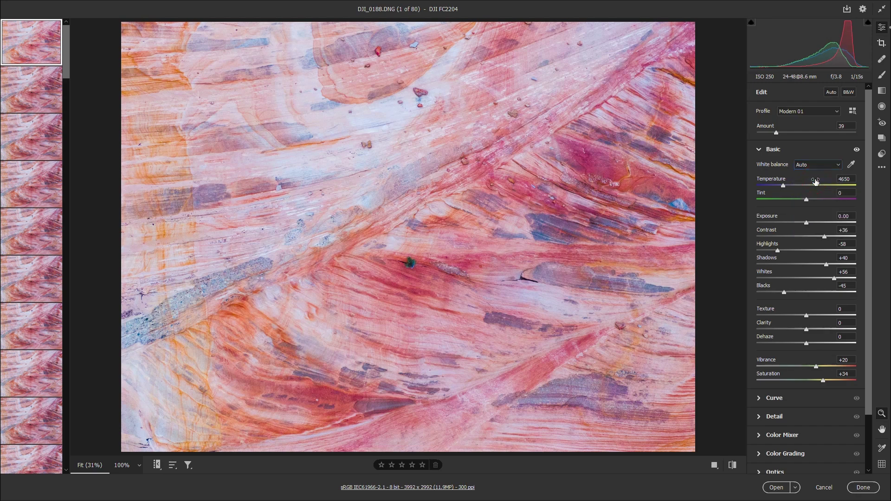
{"action": "left_click", "coordinate": [812, 166]}
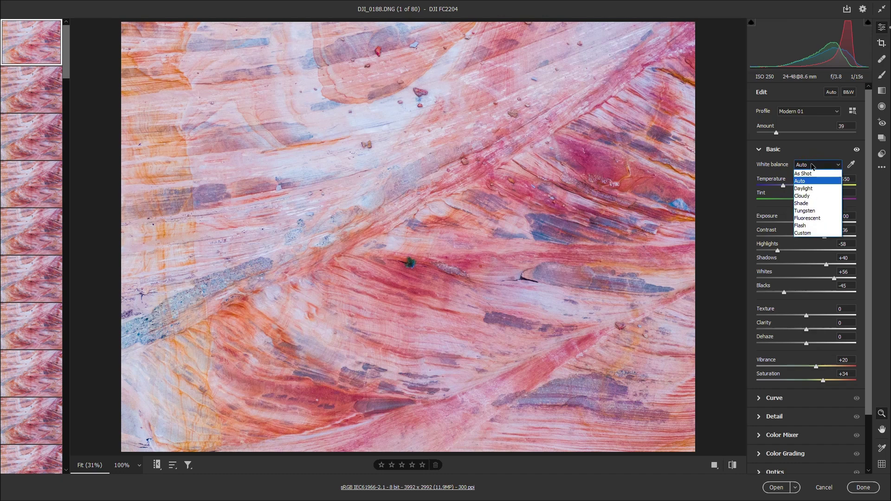
{"action": "left_click", "coordinate": [807, 194]}
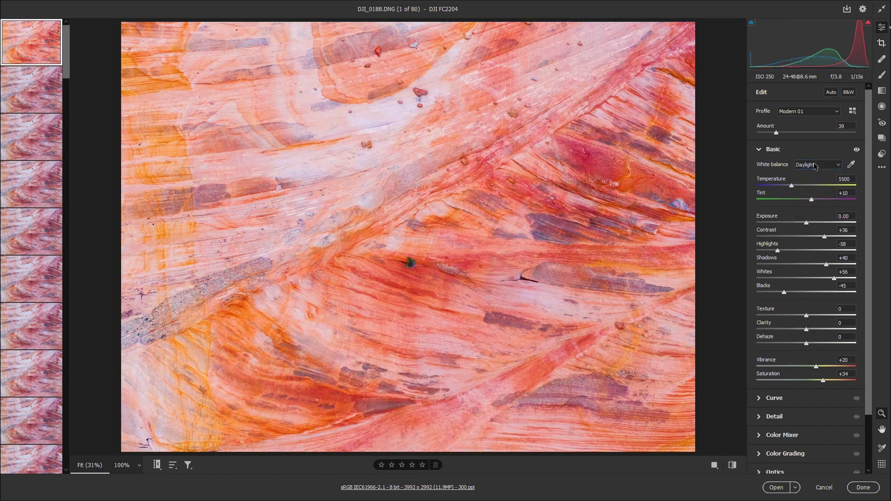
{"action": "mouse_move", "coordinate": [793, 187]}
{"action": "left_mouse_down"}
{"action": "mouse_move", "coordinate": [780, 187]}
{"action": "mouse_move", "coordinate": [812, 199]}
{"action": "mouse_move", "coordinate": [784, 186]}
{"action": "left_mouse_up"}
{"action": "left_click", "coordinate": [786, 186]}
{"action": "left_click", "coordinate": [811, 165]}
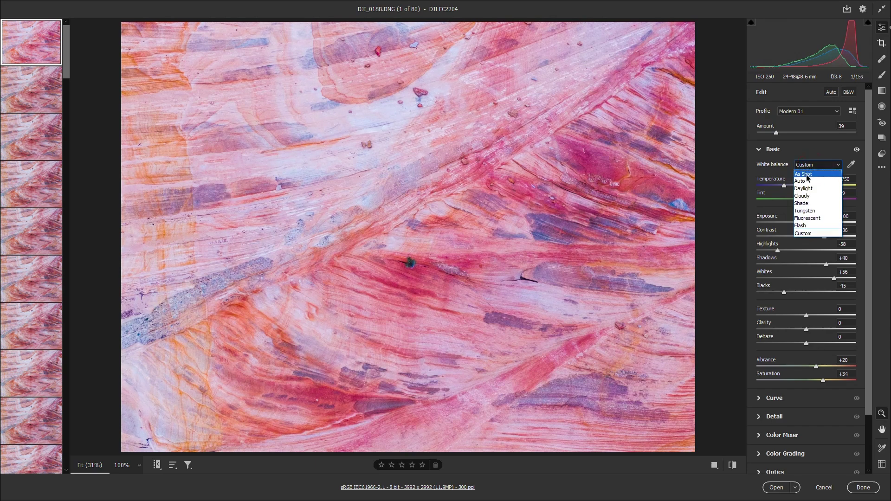
{"action": "left_click", "coordinate": [809, 174]}
{"action": "scroll", "coordinate": [810, 168], "scroll_direction": "down", "scroll_amount": 1}
{"action": "scroll", "coordinate": [810, 168], "scroll_direction": "up", "scroll_amount": 1}
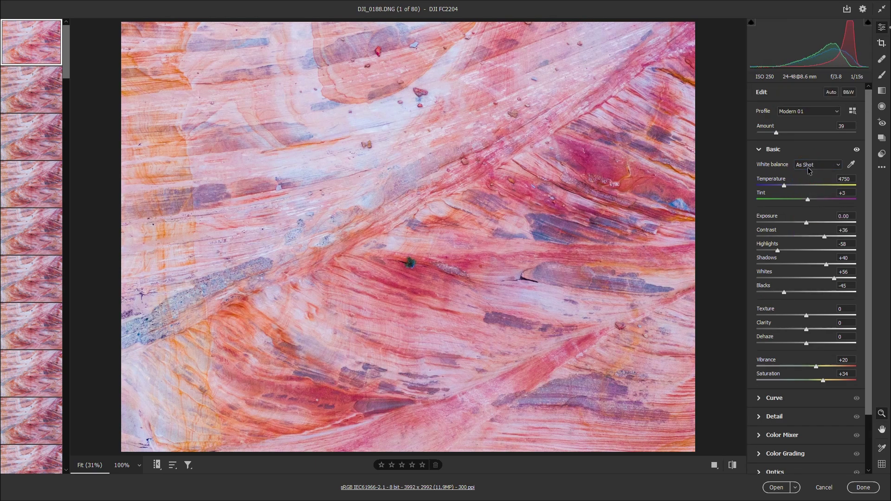
{"action": "left_click", "coordinate": [811, 165]}
{"action": "left_click", "coordinate": [824, 173]}
Step: Set Exposure to -0.15, Whites to +58 and Blacks to -38
{"action": "left_click_drag", "start_coordinate": [806, 220], "coordinate": [822, 237]}
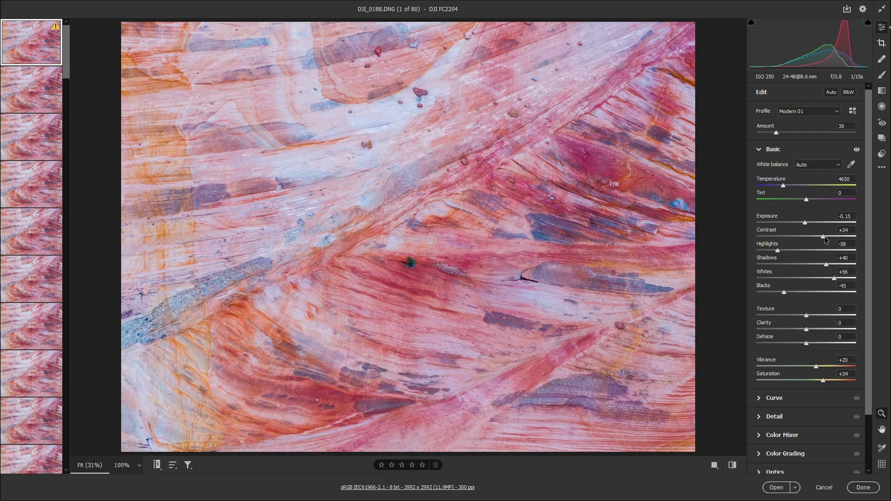
{"action": "left_click_drag", "start_coordinate": [834, 278], "coordinate": [833, 277]}
{"action": "left_click_drag", "start_coordinate": [785, 290], "coordinate": [788, 291]}
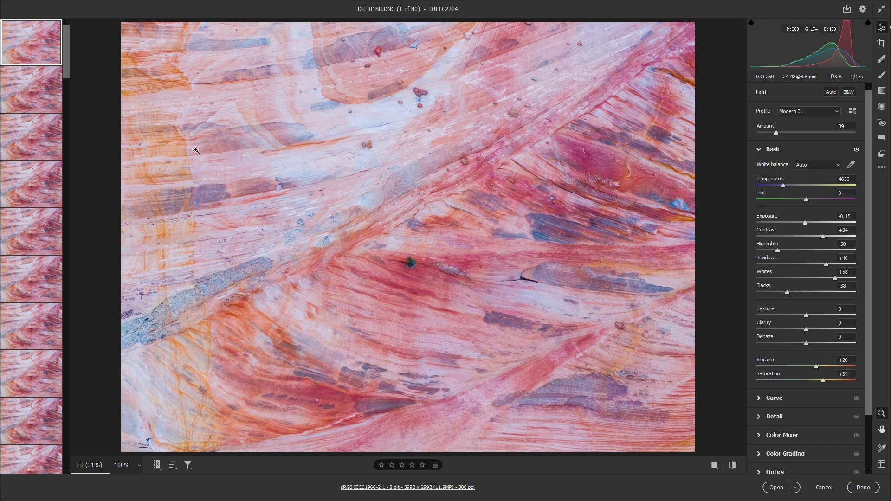
{"action": "scroll", "coordinate": [23, 184], "scroll_direction": "down", "scroll_amount": 1}
Step: Sync DJI_0188's edits, using the Default subset, to the first ten filmstrip images
{"action": "scroll", "coordinate": [23, 184], "scroll_direction": "down", "scroll_amount": 1}
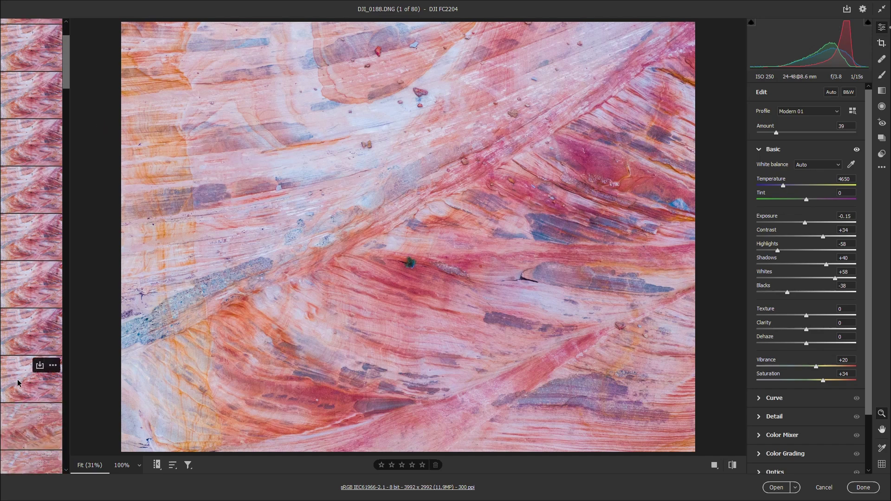
{"action": "key", "text": "shift"}
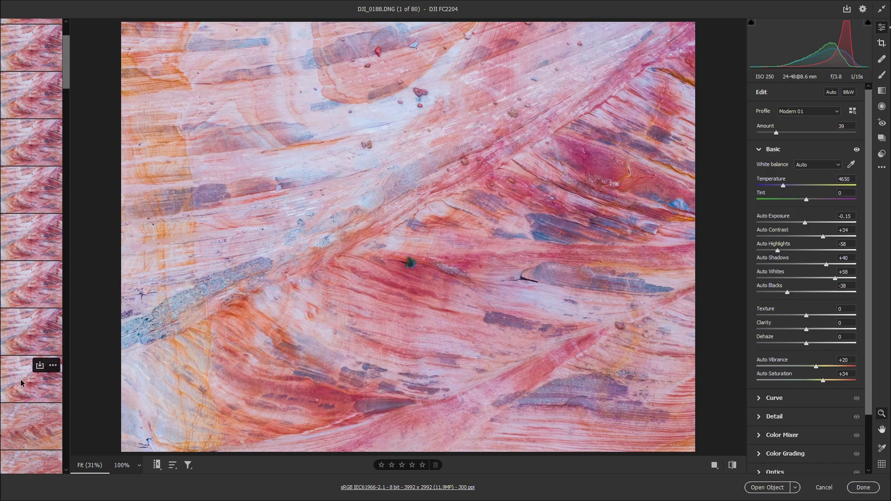
{"action": "left_click", "coordinate": [21, 380], "text": "shift"}
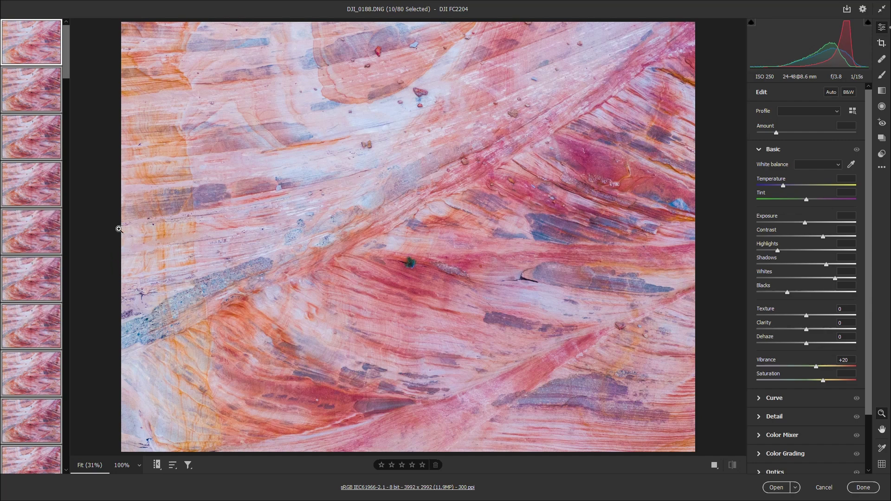
{"action": "right_click", "coordinate": [31, 245]}
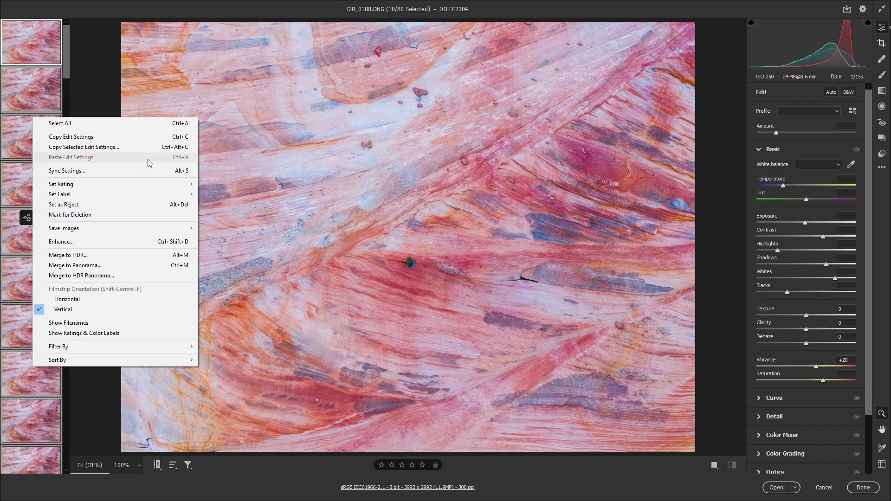
{"action": "left_click", "coordinate": [137, 170]}
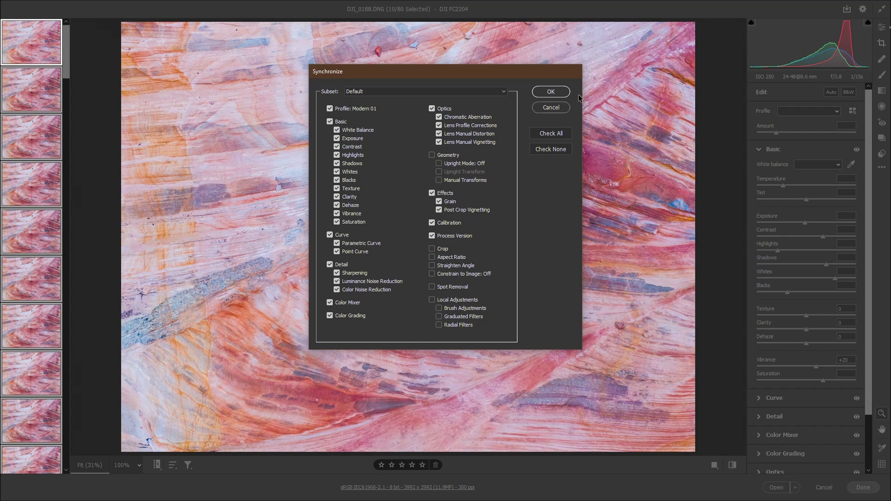
{"action": "left_click", "coordinate": [549, 93]}
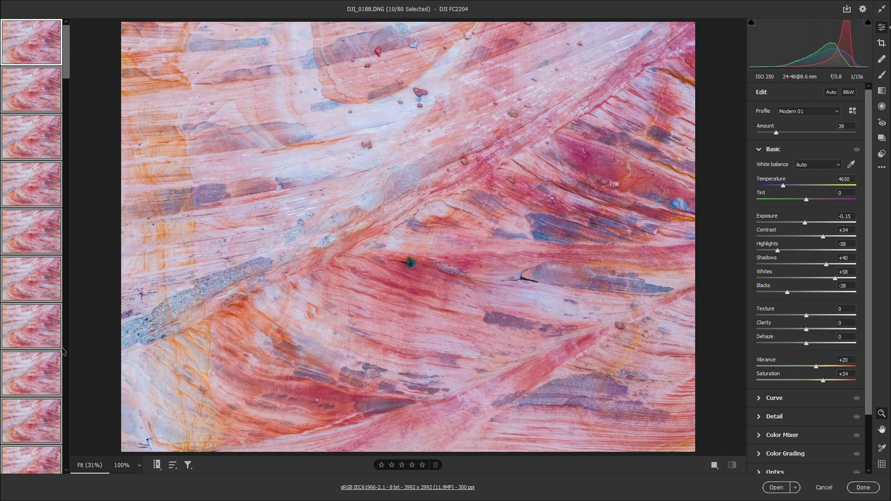
Step: Open Save Options for the 10 selected photos
{"action": "scroll", "coordinate": [40, 448], "scroll_direction": "down", "scroll_amount": 1}
{"action": "scroll", "coordinate": [40, 447], "scroll_direction": "up", "scroll_amount": 1}
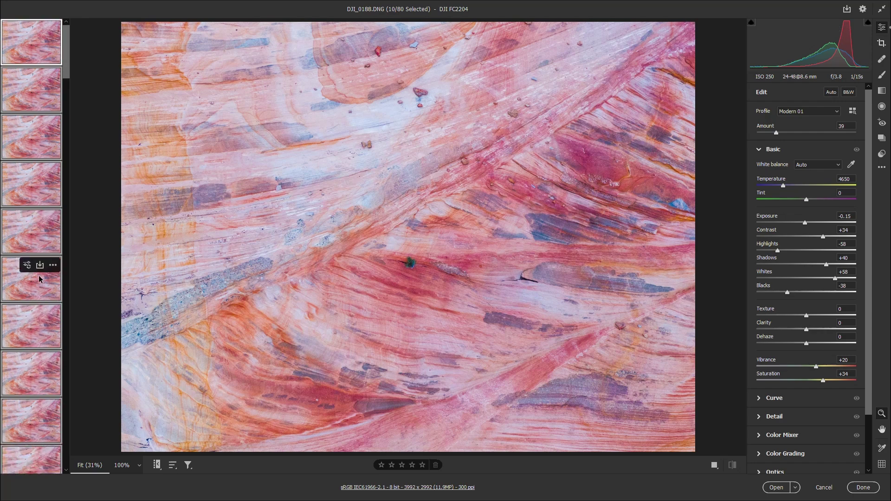
{"action": "right_click", "coordinate": [32, 239]}
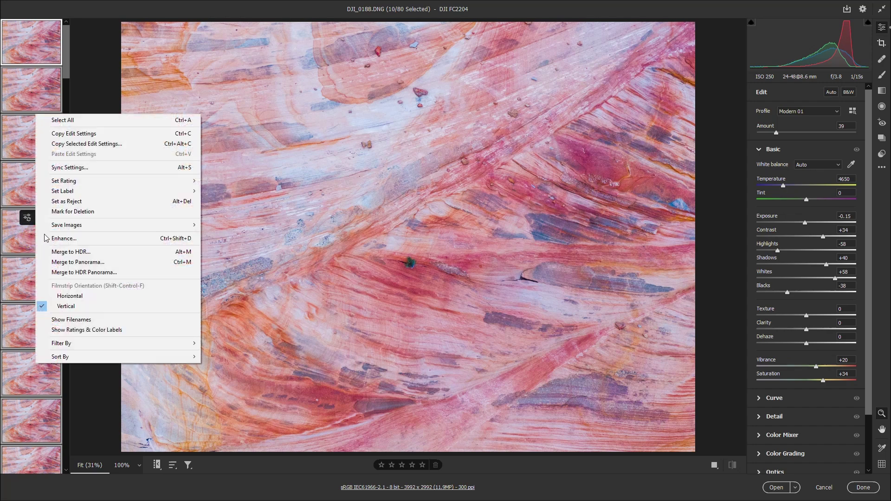
{"action": "mouse_move", "coordinate": [80, 228]}
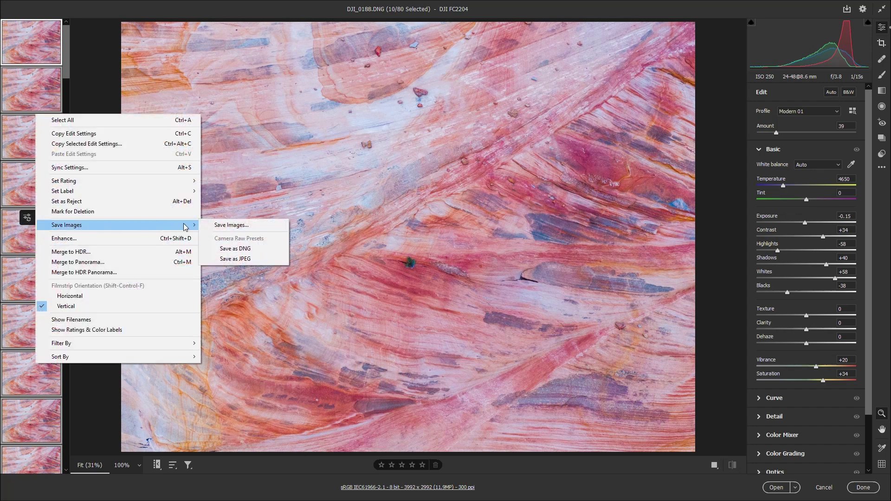
{"action": "left_click", "coordinate": [267, 225]}
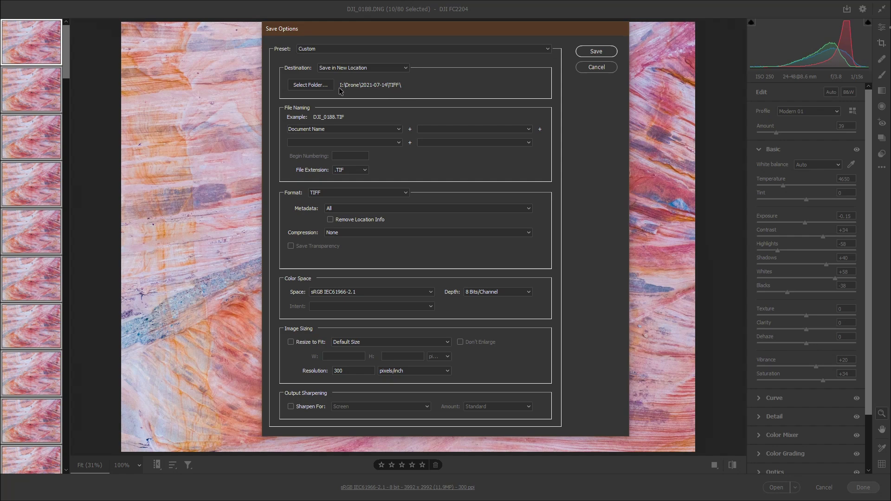
Step: Set the save destination to I:\Drone\2021-07-14\TIFF
{"action": "left_click", "coordinate": [303, 86]}
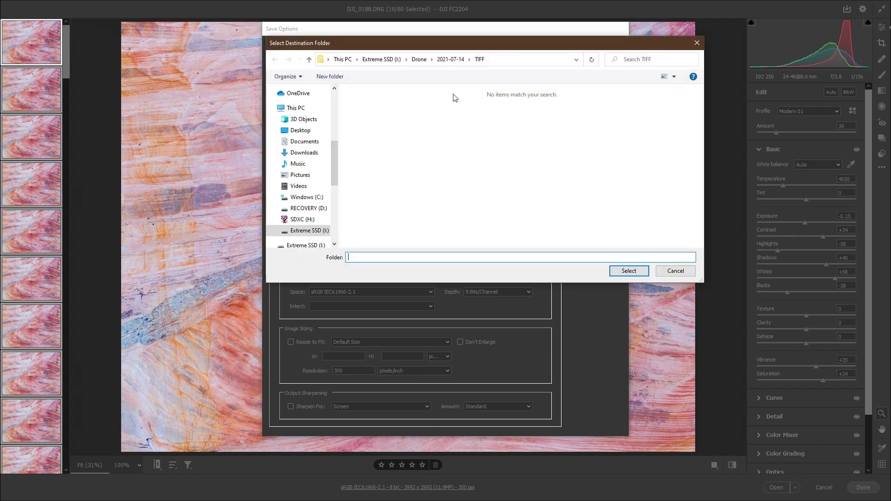
{"action": "left_click", "coordinate": [451, 59]}
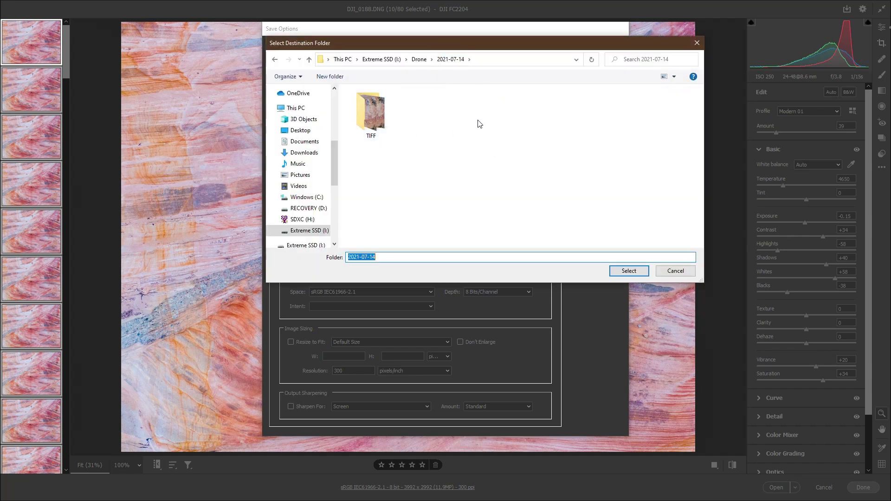
{"action": "right_click", "coordinate": [431, 138]}
{"action": "mouse_move", "coordinate": [473, 237]}
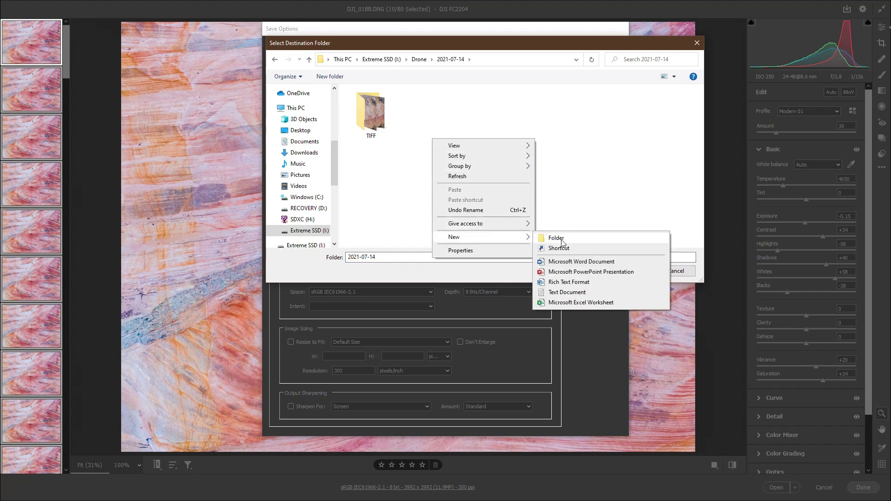
{"action": "left_click", "coordinate": [370, 114]}
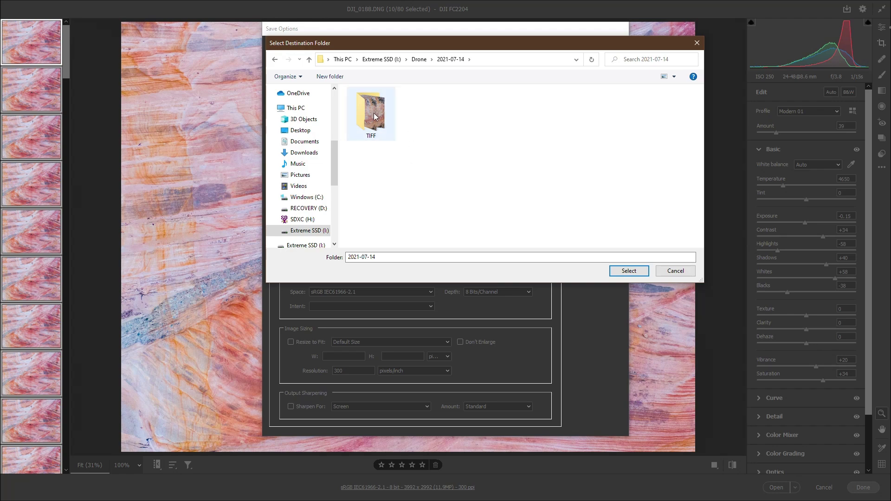
{"action": "double_click", "coordinate": [376, 113]}
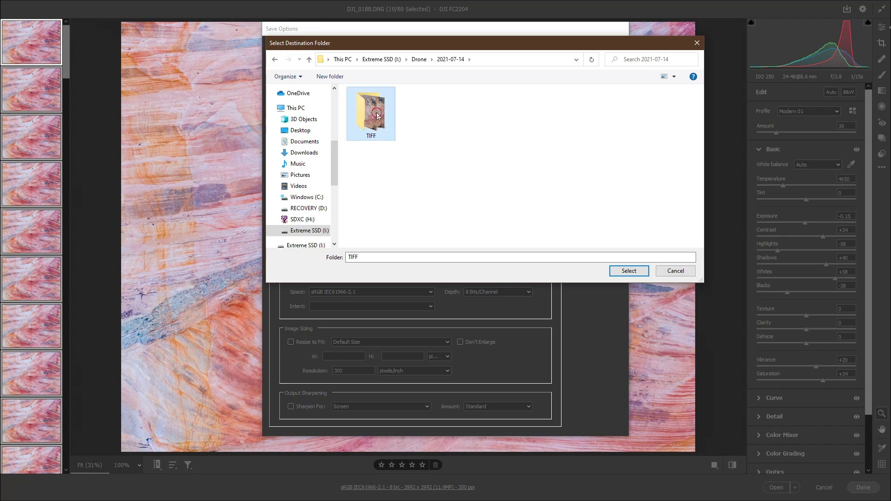
{"action": "left_click", "coordinate": [628, 271]}
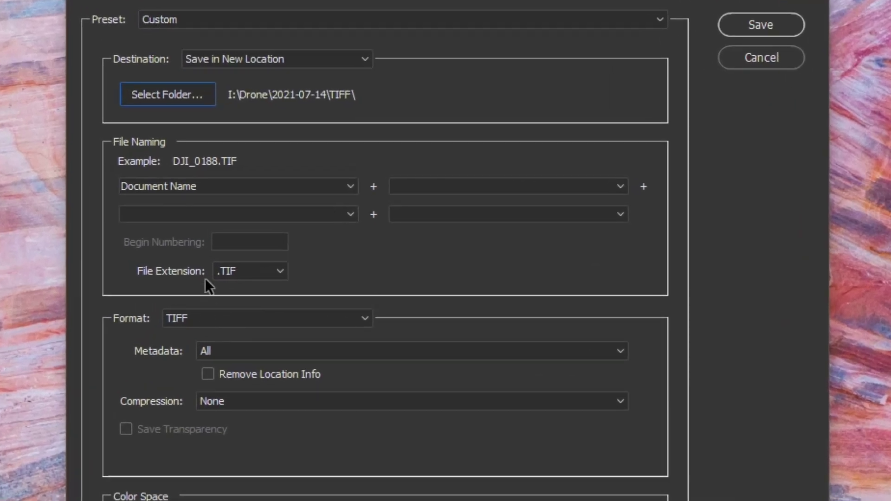
Step: Keep TIFF format and sRGB IEC61966-2.1 colour space, then save the 10 photos
{"action": "left_click", "coordinate": [231, 323]}
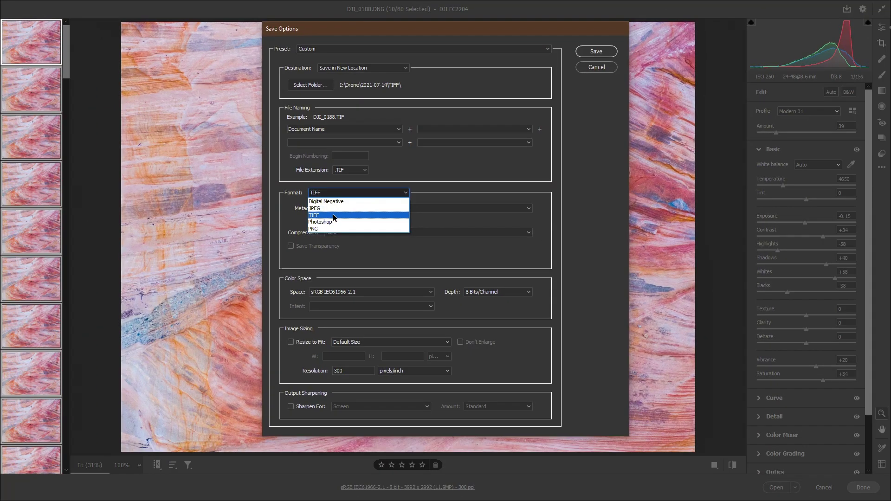
{"action": "left_click", "coordinate": [213, 362]}
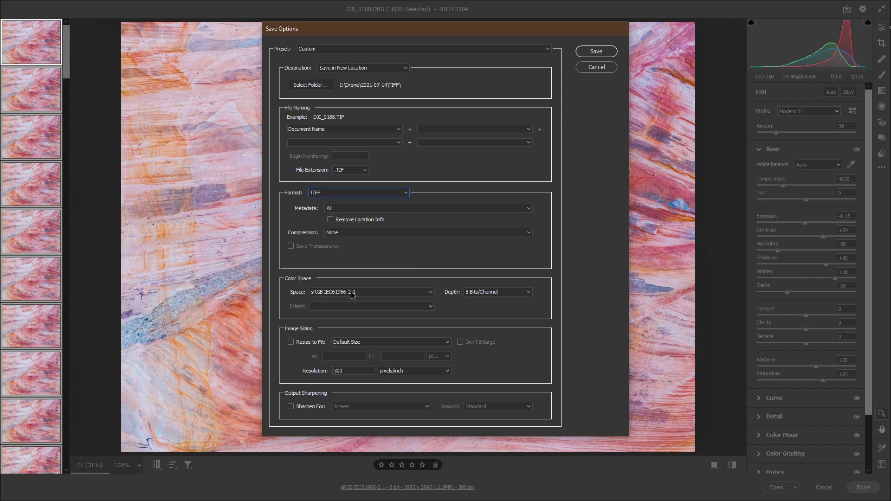
{"action": "left_click", "coordinate": [430, 292]}
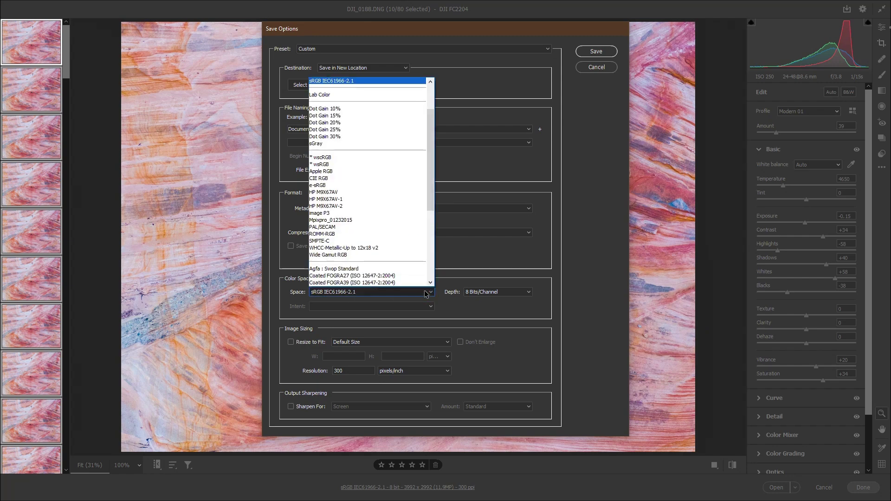
{"action": "scroll", "coordinate": [375, 120], "scroll_direction": "up", "scroll_amount": 1}
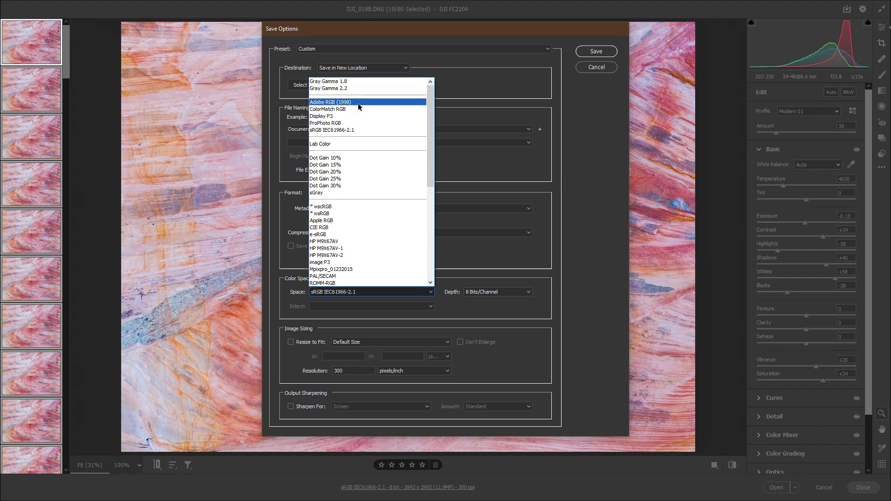
{"action": "left_click", "coordinate": [351, 296]}
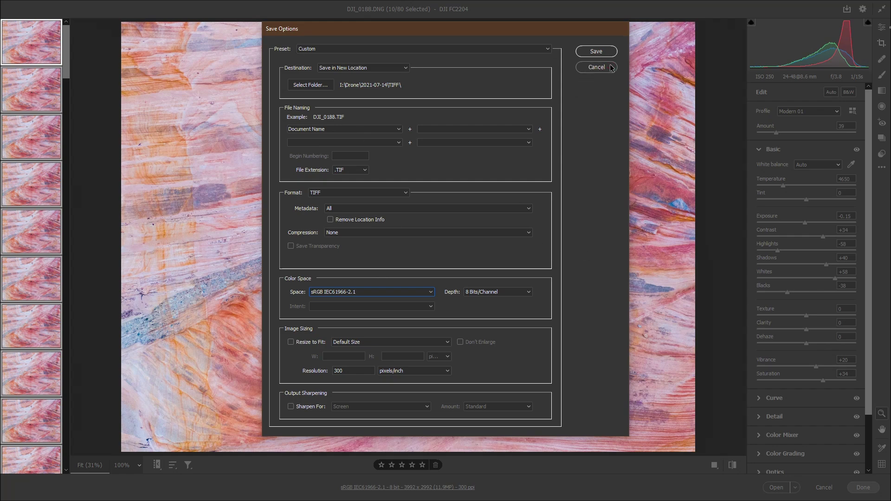
{"action": "left_click", "coordinate": [599, 54]}
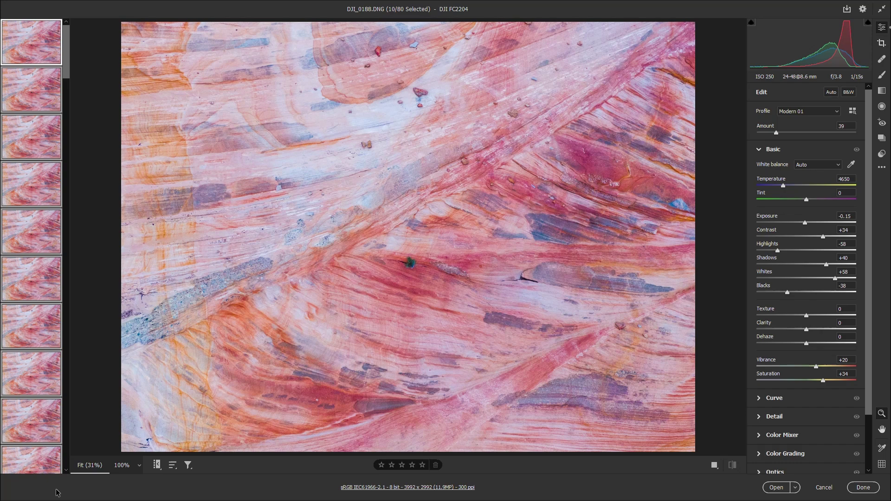
Step: Set DJI_0198 to exposure +0.35, temperature 5200, tint +15 and vibrance +22
{"action": "scroll", "coordinate": [36, 424], "scroll_direction": "down", "scroll_amount": 3}
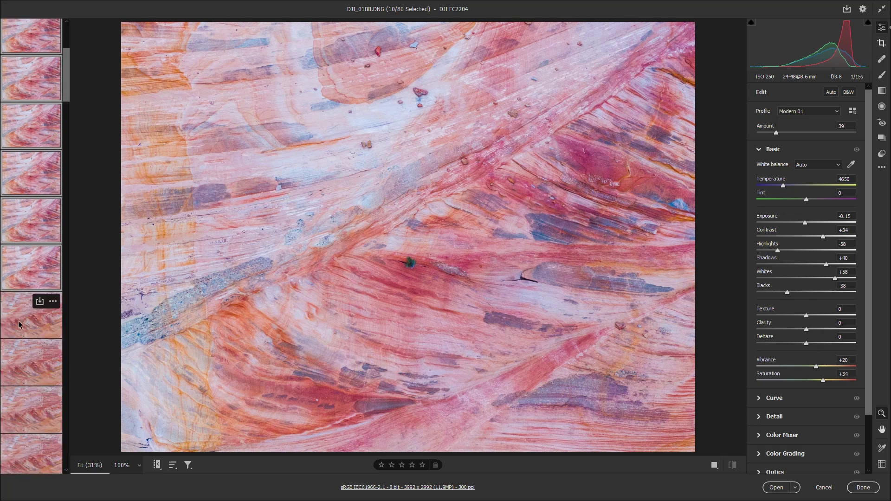
{"action": "left_click", "coordinate": [18, 324]}
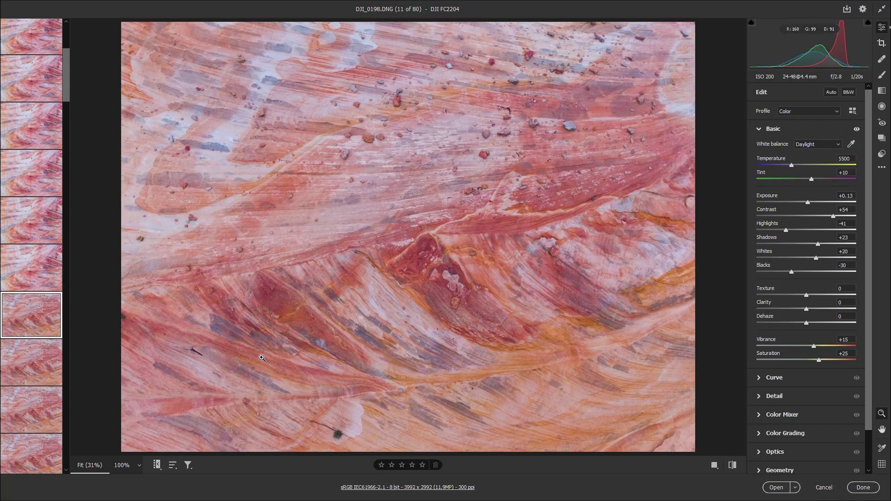
{"action": "scroll", "coordinate": [371, 302], "scroll_direction": "down", "scroll_amount": 3}
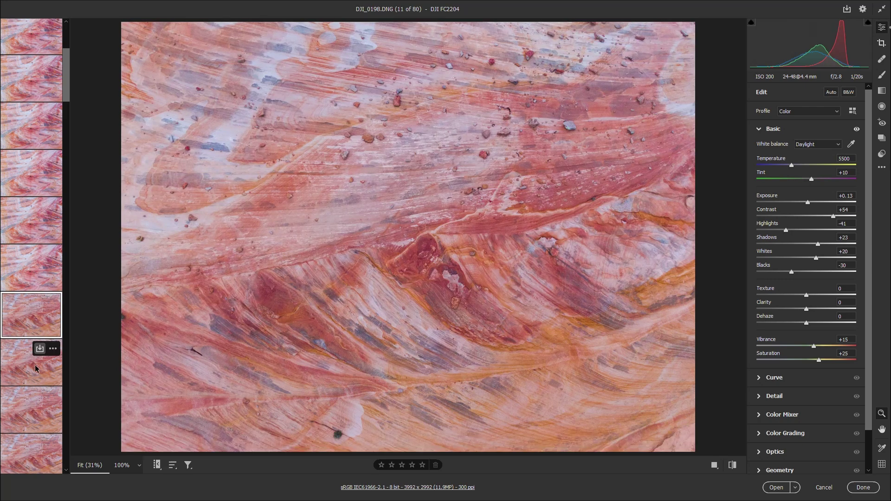
{"action": "scroll", "coordinate": [26, 391], "scroll_direction": "down", "scroll_amount": 1}
{"action": "scroll", "coordinate": [26, 391], "scroll_direction": "down", "scroll_amount": 2}
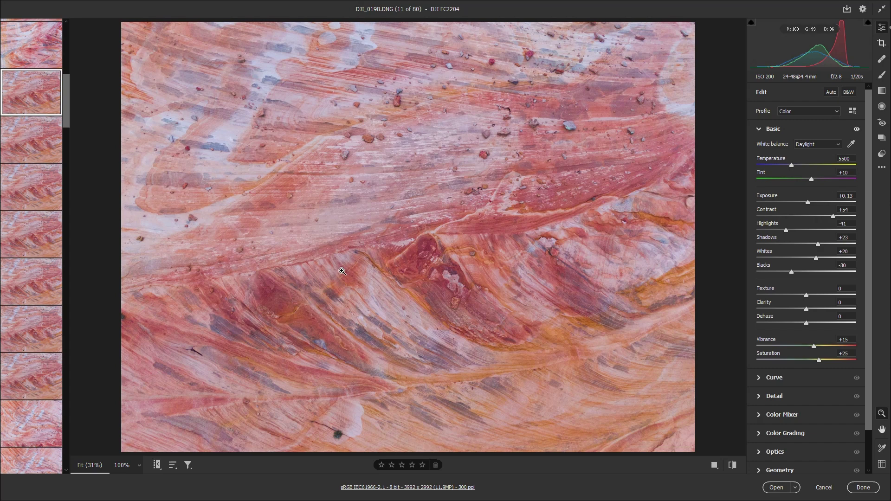
{"action": "left_click", "coordinate": [812, 202]}
{"action": "left_click_drag", "start_coordinate": [812, 202], "coordinate": [814, 202]}
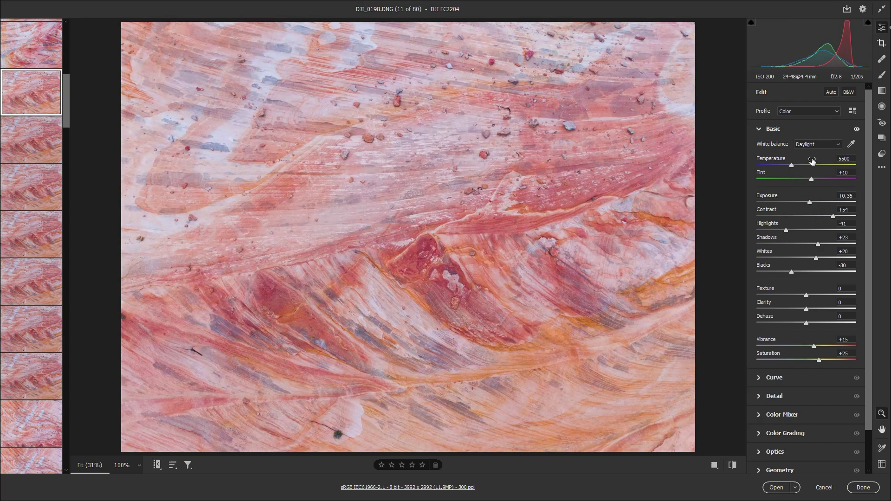
{"action": "left_click_drag", "start_coordinate": [791, 165], "coordinate": [814, 180]}
{"action": "left_click", "coordinate": [812, 180]}
{"action": "left_click_drag", "start_coordinate": [814, 346], "coordinate": [817, 346]}
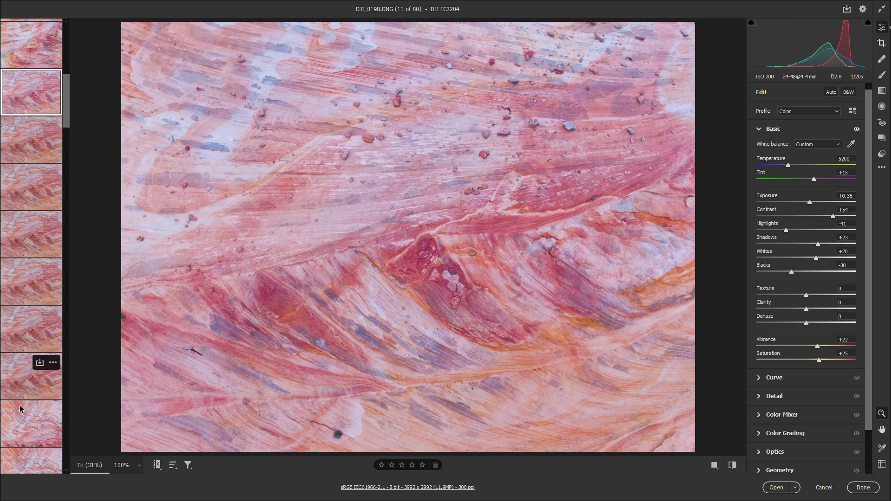
Step: Select the 7 photos of DJI_0198's set and sync its settings to them
{"action": "key", "text": "shift"}
{"action": "left_click", "coordinate": [19, 381], "text": "shift"}
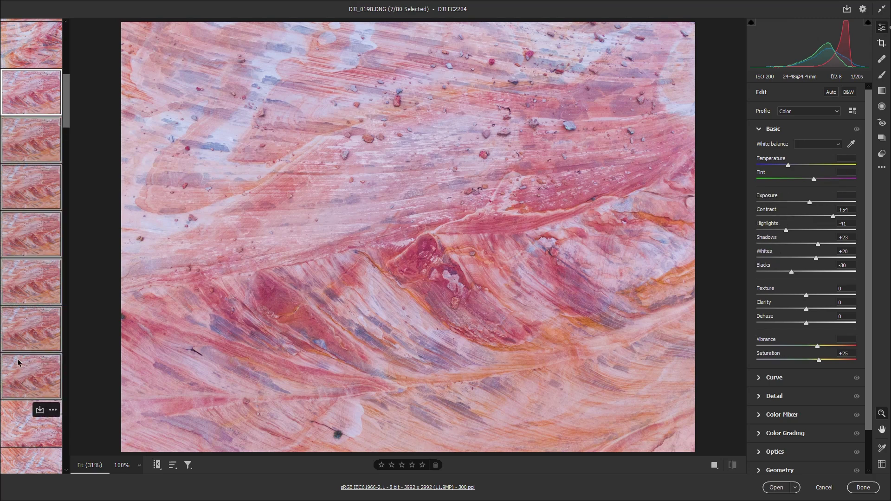
{"action": "right_click", "coordinate": [22, 386]}
{"action": "left_click", "coordinate": [76, 287]}
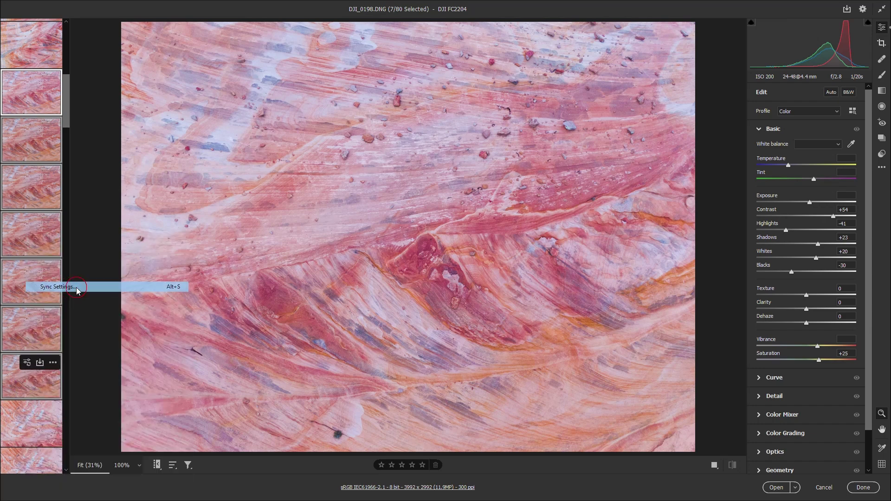
{"action": "left_click", "coordinate": [550, 91]}
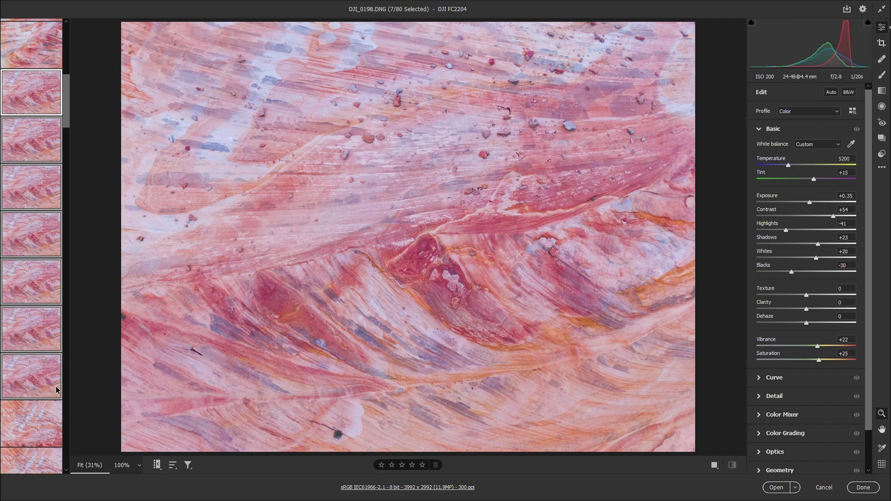
Step: Save the 7 synced photos as TIFFs in the TIFF folder, then click Done
{"action": "right_click", "coordinate": [27, 335]}
{"action": "mouse_move", "coordinate": [113, 319]}
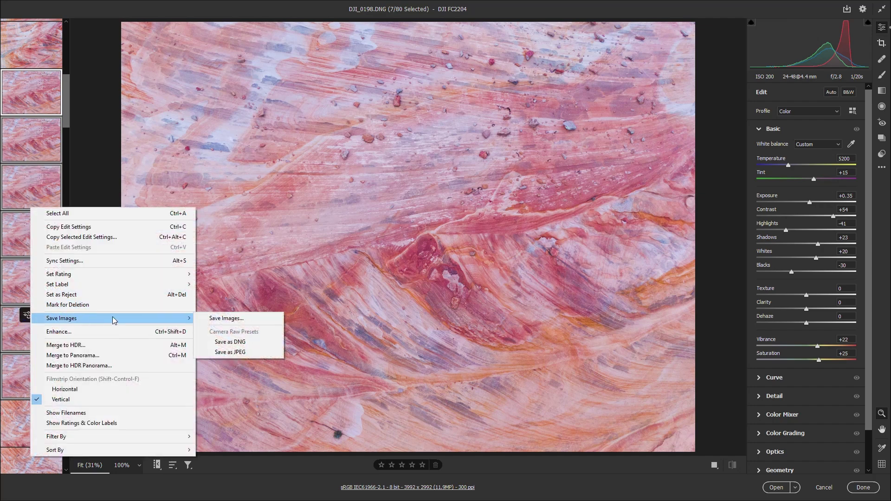
{"action": "left_click", "coordinate": [226, 319]}
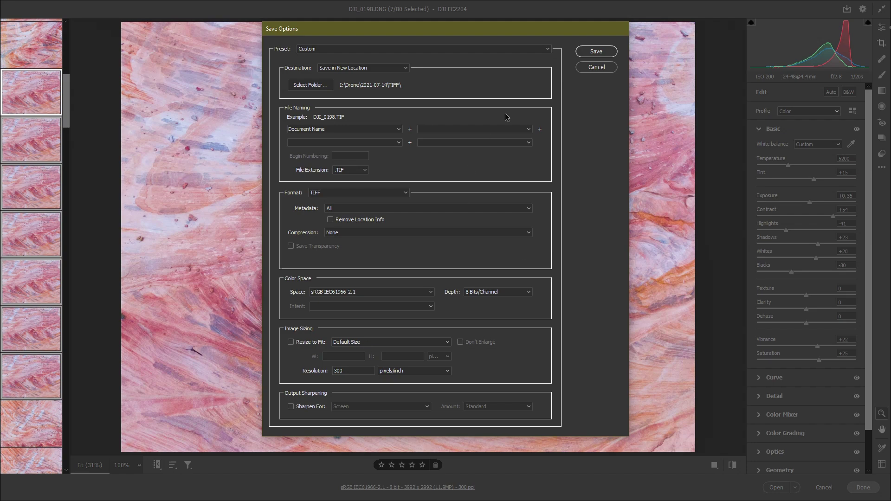
{"action": "left_click", "coordinate": [598, 52]}
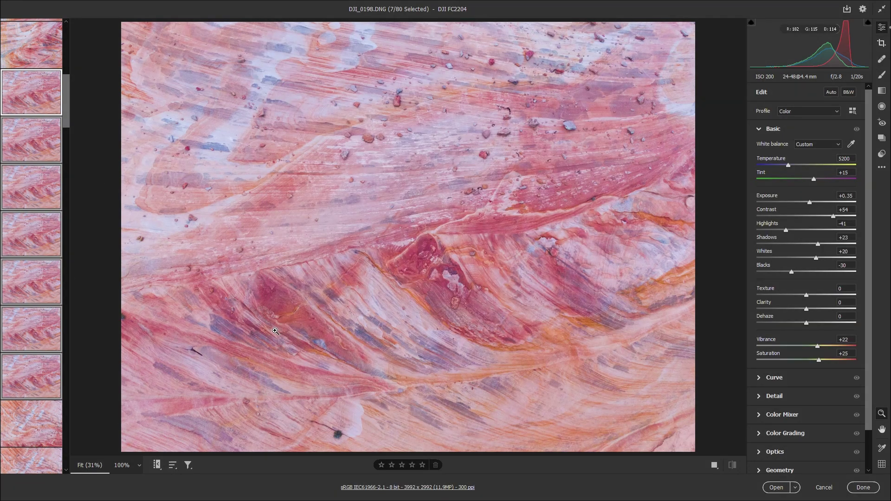
{"action": "scroll", "coordinate": [17, 426], "scroll_direction": "down", "scroll_amount": 3}
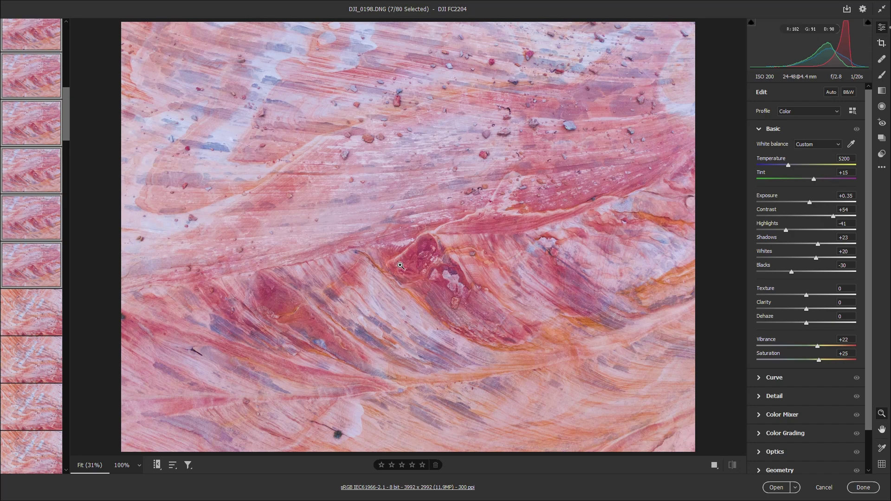
{"action": "left_click", "coordinate": [863, 490]}
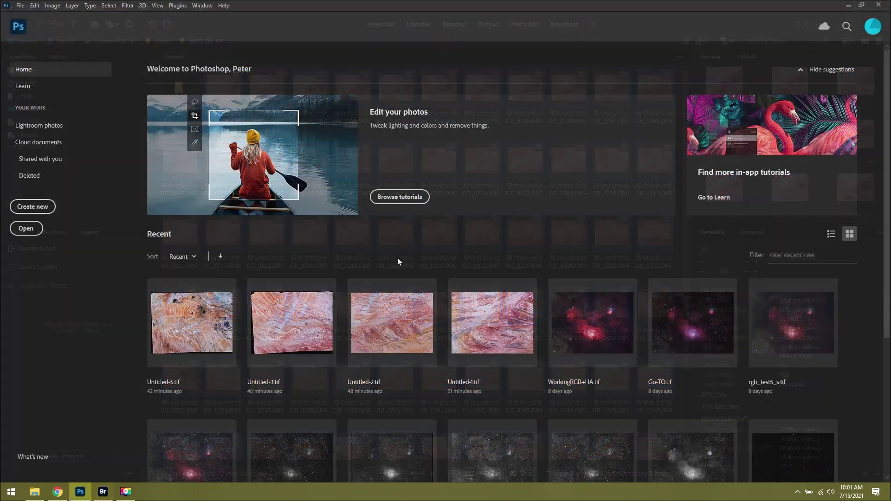
Step: Bring up the Load Layers dialog via File > Scripts > Load Files into Stack
{"action": "left_click", "coordinate": [20, 5]}
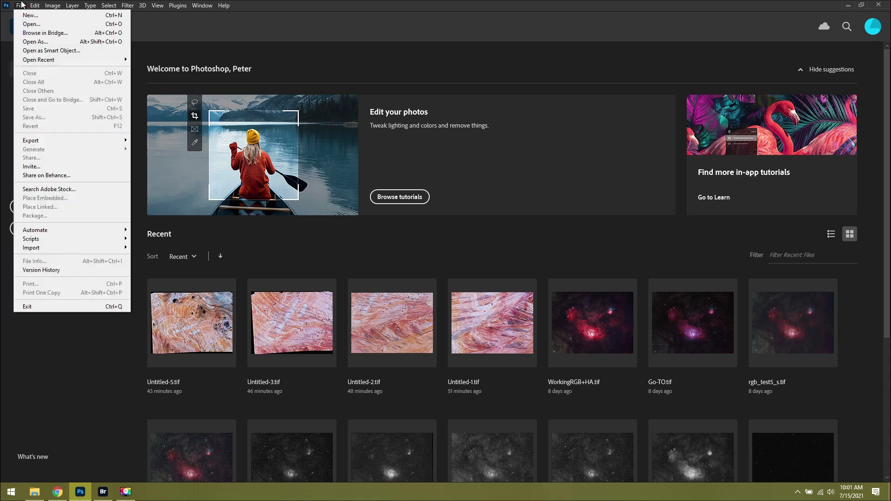
{"action": "mouse_move", "coordinate": [64, 242]}
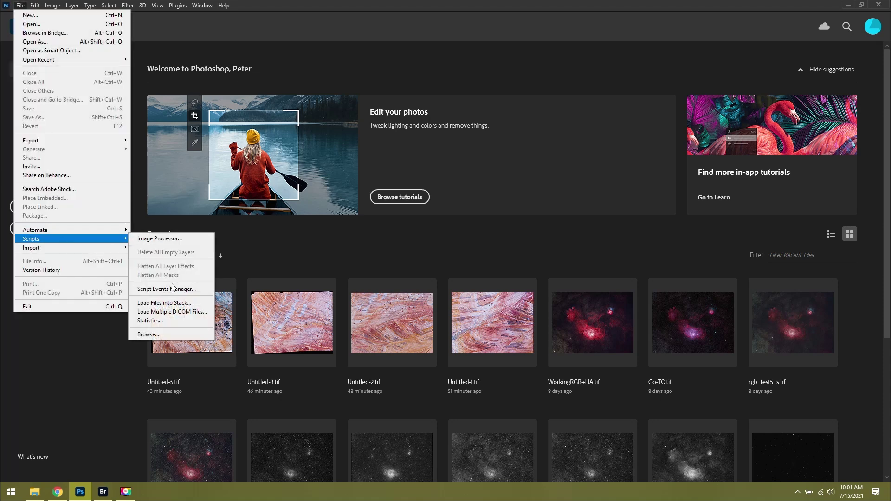
{"action": "left_click", "coordinate": [195, 303]}
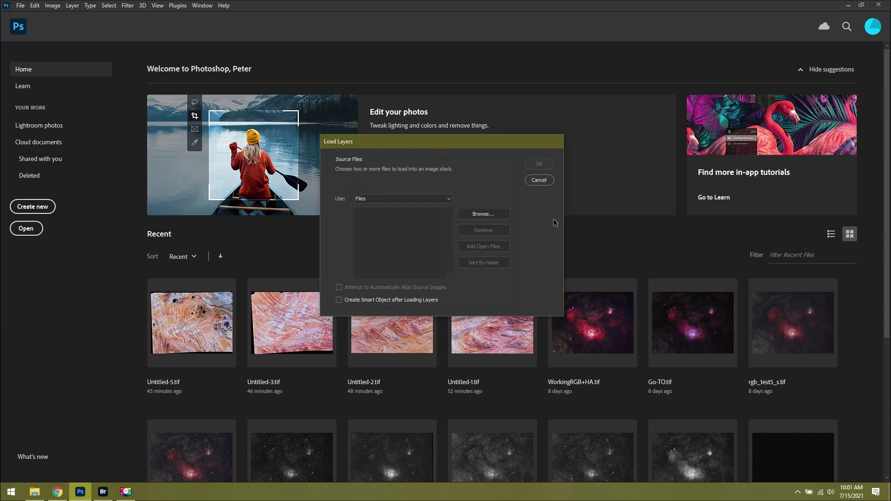
Step: Add TIFFs DJI_0236 through DJI_0247 to the stack list and enable automatic alignment
{"action": "left_click", "coordinate": [498, 215]}
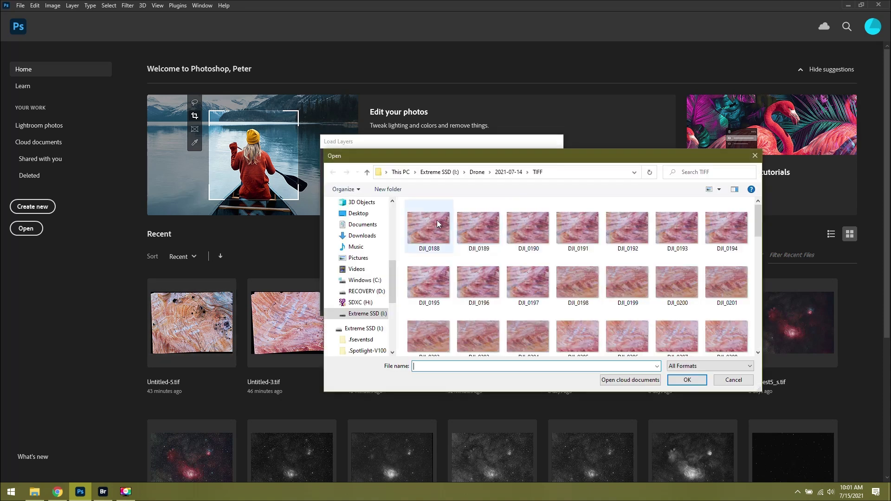
{"action": "left_click", "coordinate": [428, 227]}
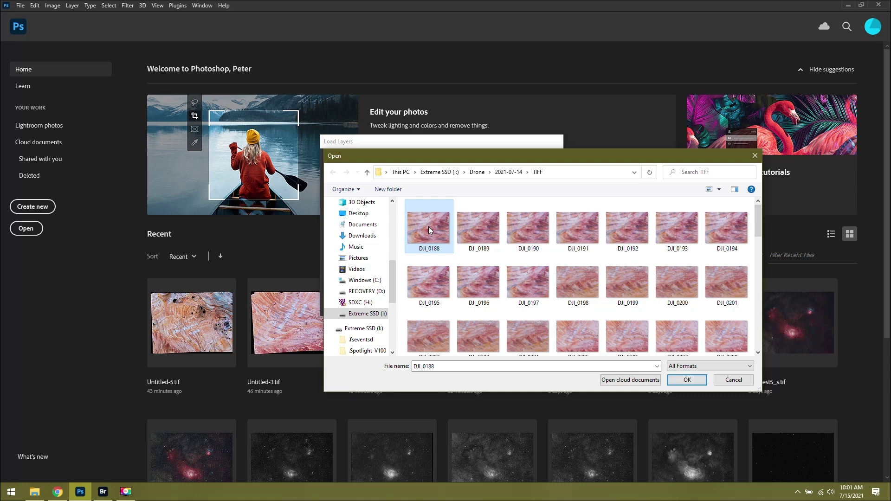
{"action": "scroll", "coordinate": [584, 286], "scroll_direction": "down", "scroll_amount": 3}
{"action": "scroll", "coordinate": [585, 288], "scroll_direction": "up", "scroll_amount": 3}
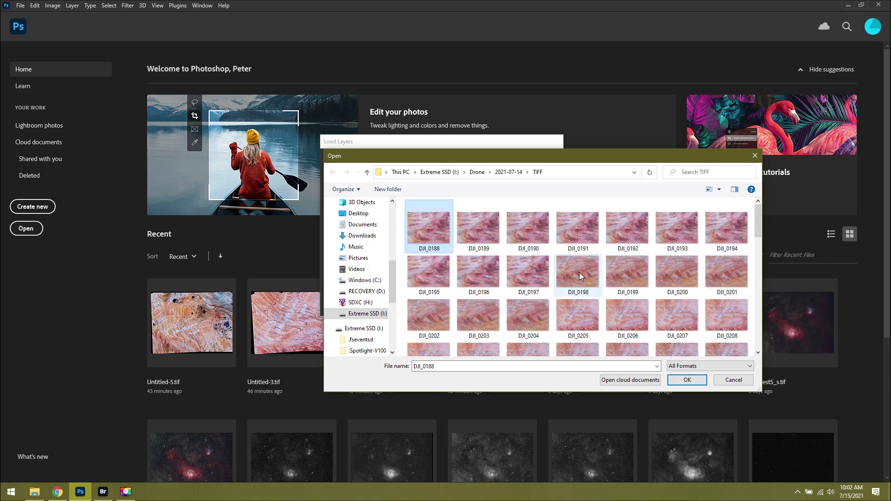
{"action": "scroll", "coordinate": [594, 283], "scroll_direction": "down", "scroll_amount": 3}
{"action": "scroll", "coordinate": [645, 278], "scroll_direction": "down", "scroll_amount": 2}
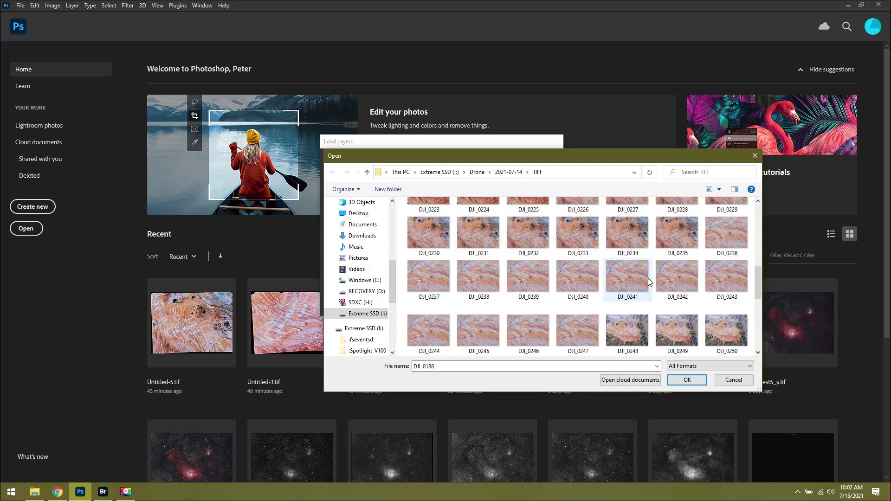
{"action": "left_click", "coordinate": [725, 236]}
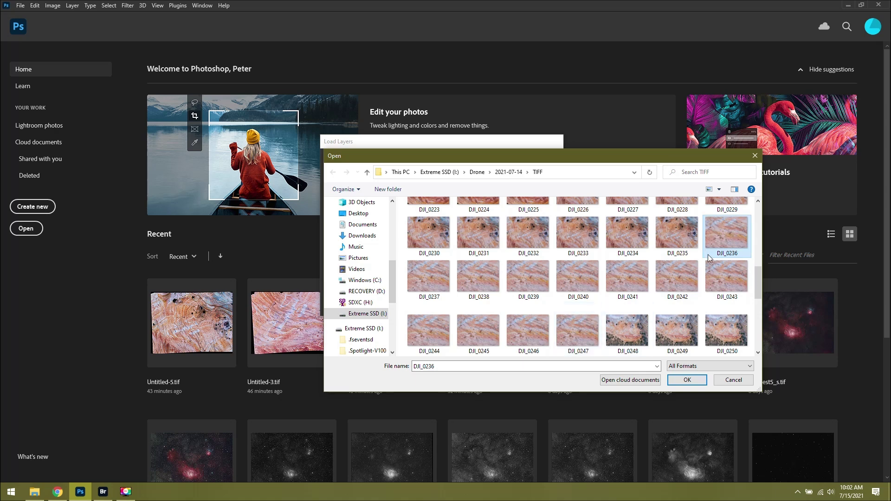
{"action": "left_click", "coordinate": [587, 322], "text": "shift"}
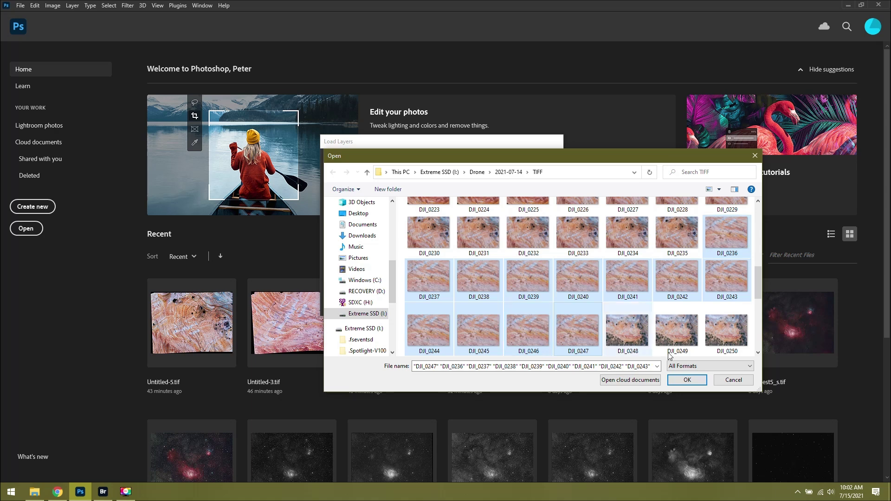
{"action": "left_click", "coordinate": [686, 380]}
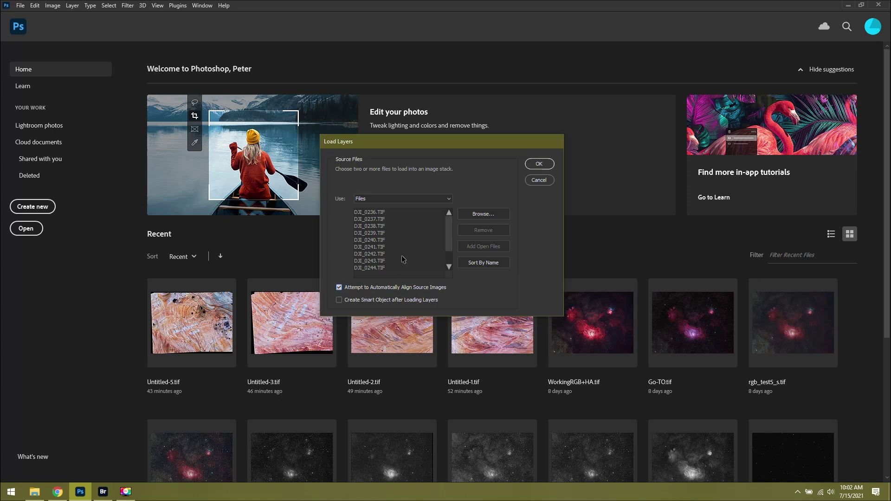
{"action": "left_click", "coordinate": [423, 240]}
Step: Load the twelve frames as aligned layers and zoom in on the grain around the grey stone
{"action": "left_click", "coordinate": [543, 163]}
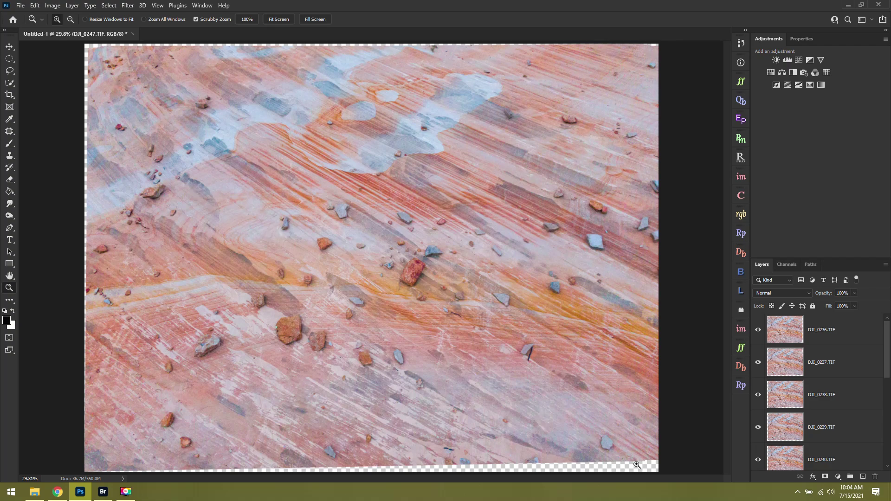
{"action": "left_click_drag", "start_coordinate": [640, 465], "coordinate": [717, 382]}
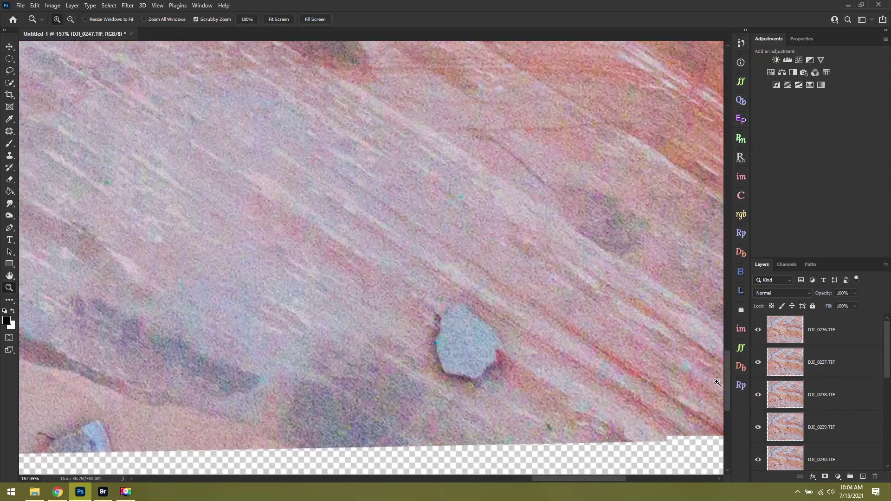
{"action": "scroll", "coordinate": [652, 385], "scroll_direction": "down", "scroll_amount": 2}
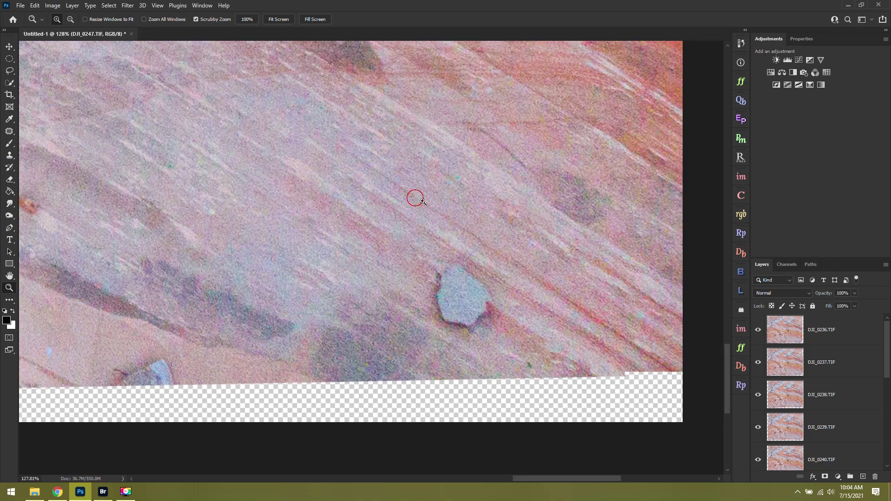
{"action": "left_click_drag", "start_coordinate": [416, 199], "coordinate": [433, 207]}
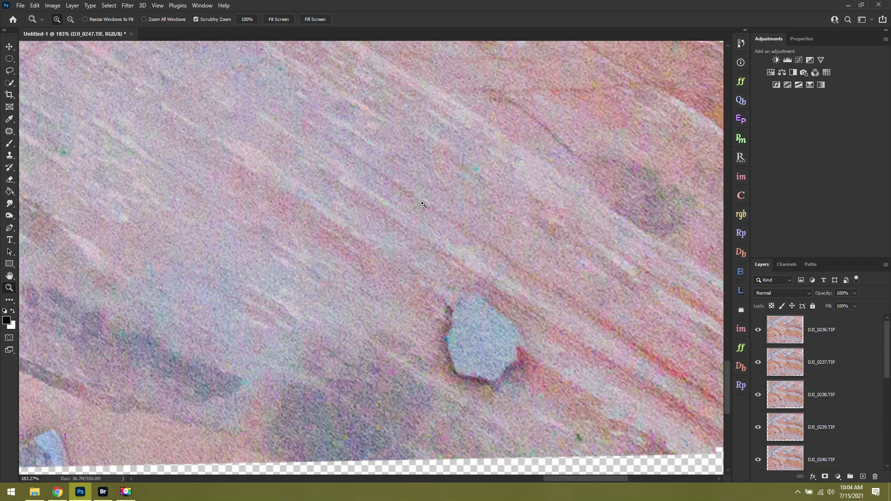
Step: Fit the image on screen, select layers DJI_0236 through DJI_0247, and convert them to a smart object
{"action": "left_click", "coordinate": [276, 19]}
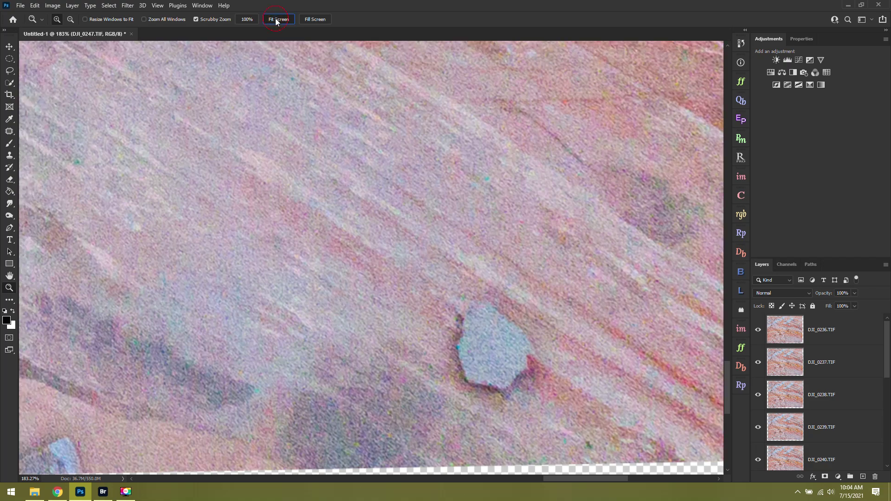
{"action": "scroll", "coordinate": [839, 428], "scroll_direction": "down", "scroll_amount": 5}
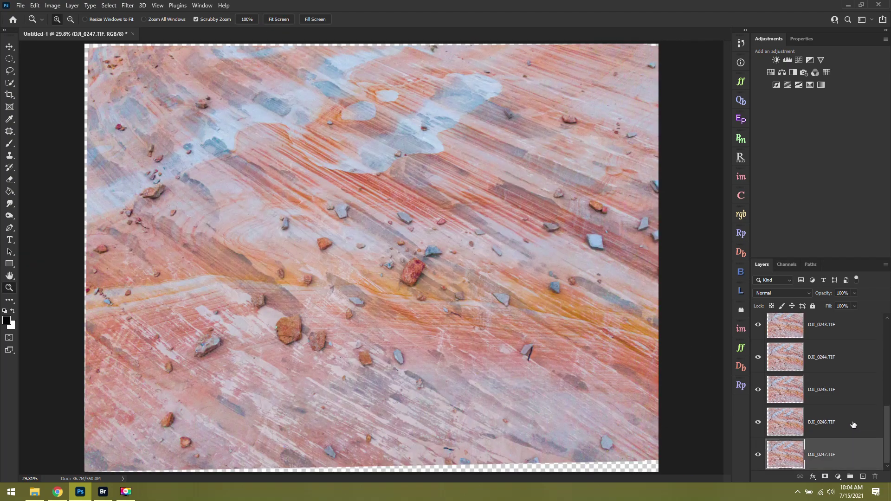
{"action": "scroll", "coordinate": [827, 351], "scroll_direction": "up", "scroll_amount": 5}
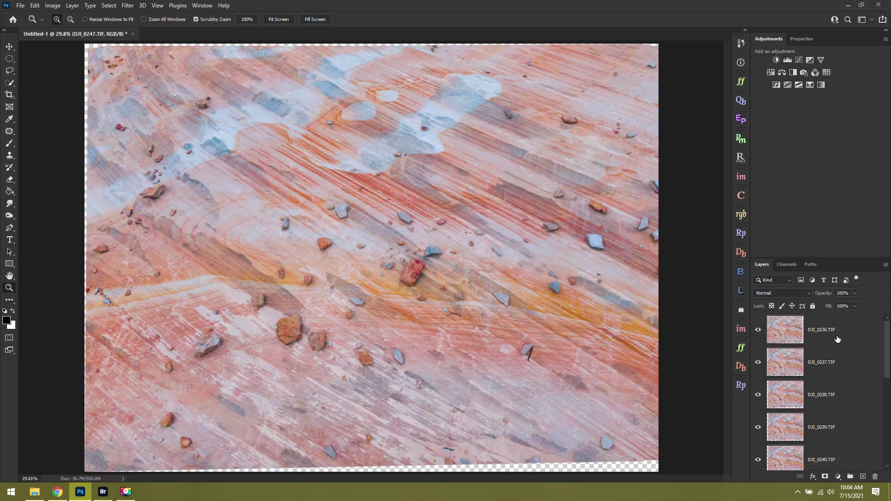
{"action": "left_click", "coordinate": [838, 338]}
{"action": "scroll", "coordinate": [845, 348], "scroll_direction": "down", "scroll_amount": 5}
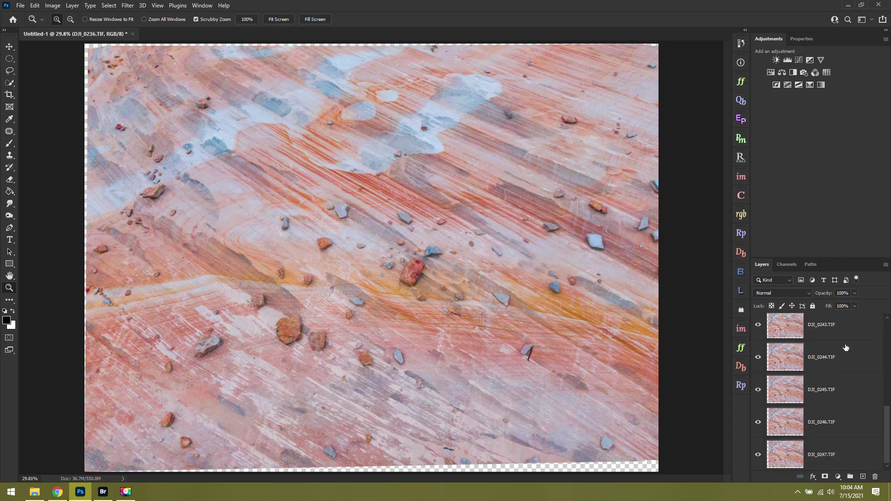
{"action": "left_click", "coordinate": [842, 458], "text": "shift"}
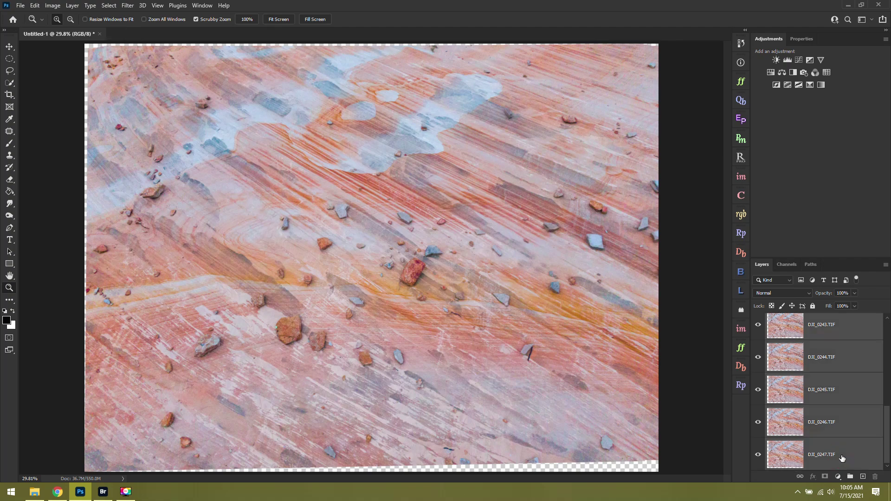
{"action": "scroll", "coordinate": [837, 367], "scroll_direction": "up", "scroll_amount": 5}
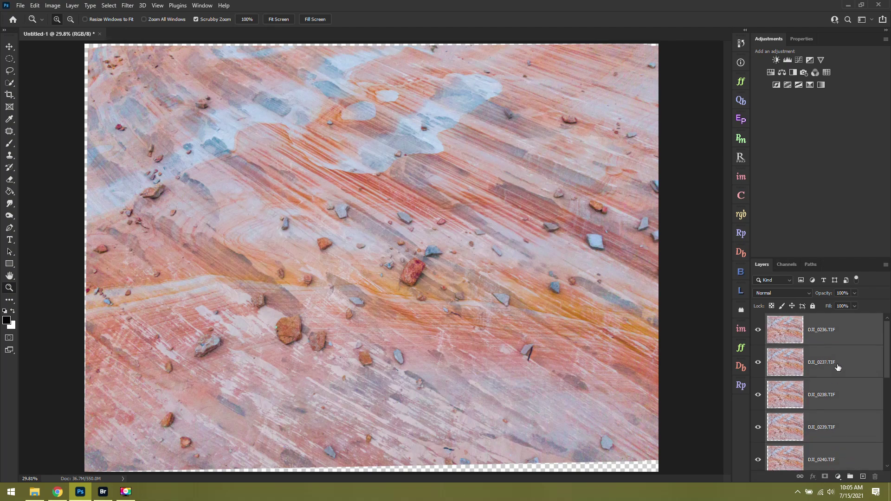
{"action": "left_click", "coordinate": [830, 332]}
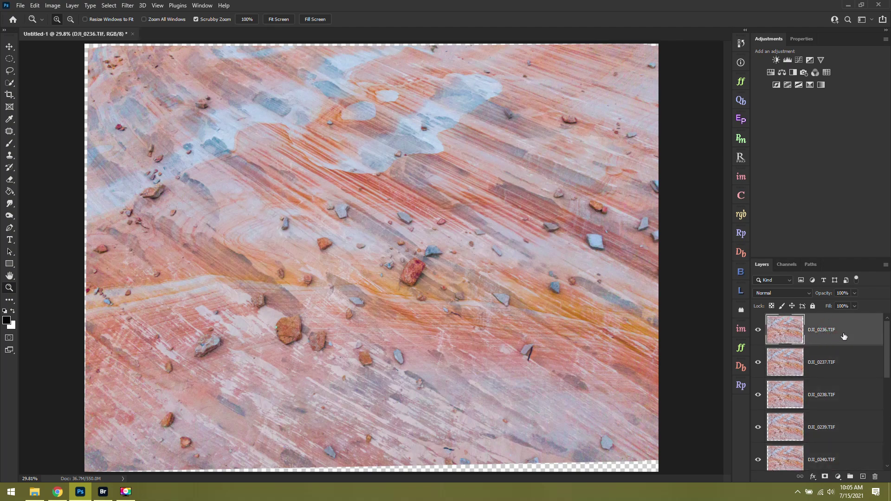
{"action": "scroll", "coordinate": [858, 340], "scroll_direction": "down", "scroll_amount": 5}
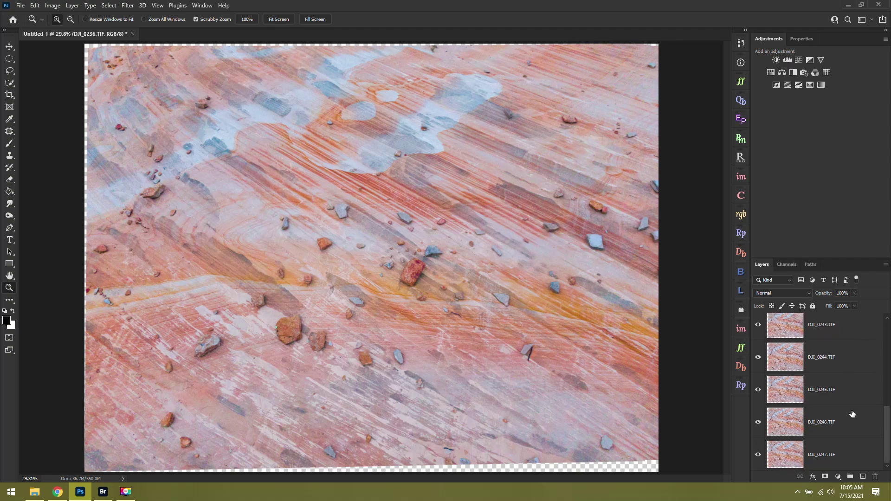
{"action": "left_click", "coordinate": [837, 453], "text": "shift"}
{"action": "scroll", "coordinate": [839, 398], "scroll_direction": "up", "scroll_amount": 2}
{"action": "scroll", "coordinate": [840, 354], "scroll_direction": "down", "scroll_amount": 2}
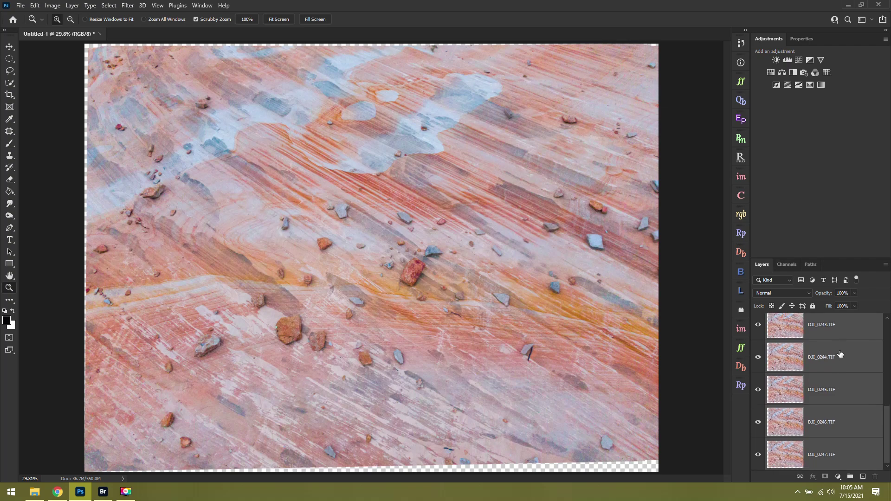
{"action": "scroll", "coordinate": [835, 363], "scroll_direction": "up", "scroll_amount": 5}
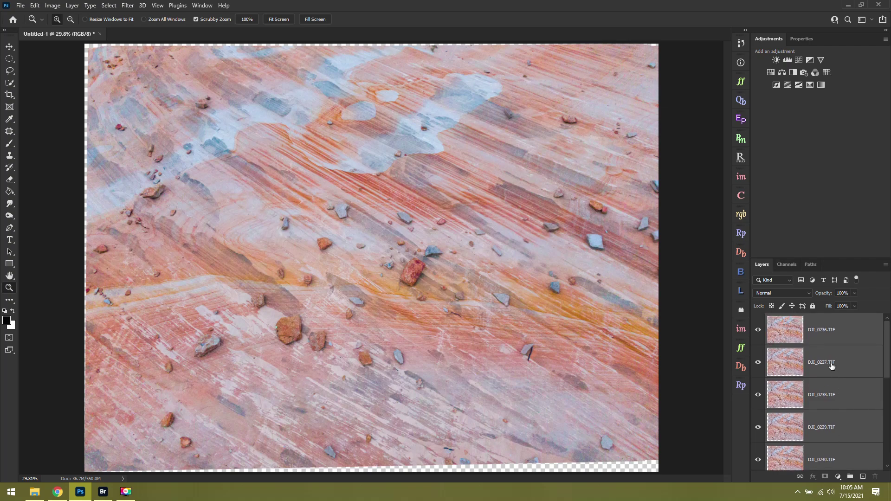
{"action": "right_click", "coordinate": [831, 396]}
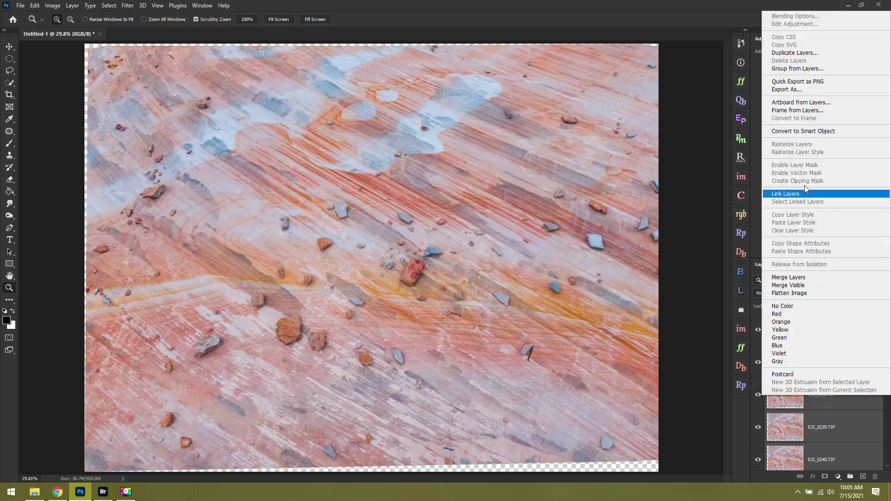
{"action": "left_click", "coordinate": [792, 134]}
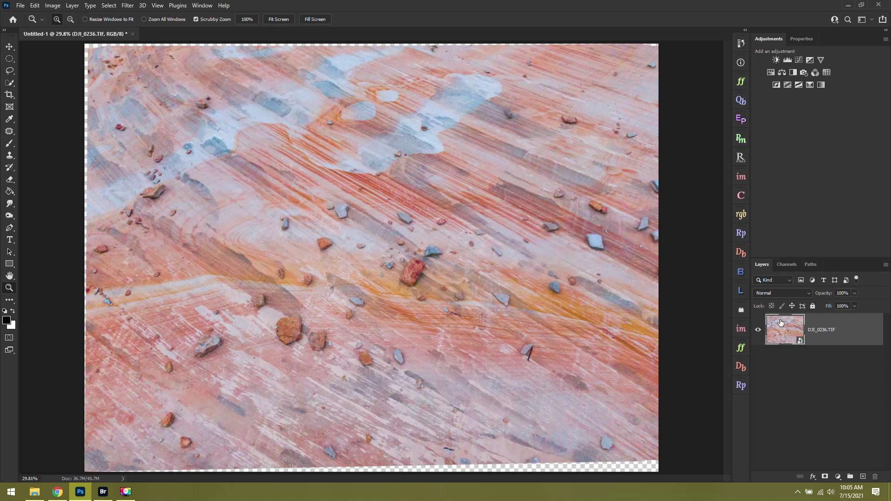
Step: Set the DJI_0236 smart object's stack mode to Median
{"action": "left_click", "coordinate": [72, 5]}
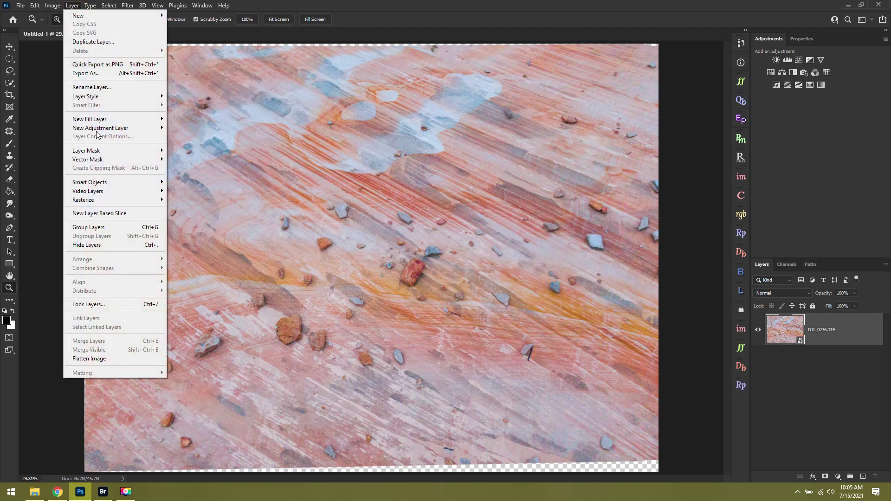
{"action": "mouse_move", "coordinate": [107, 182]}
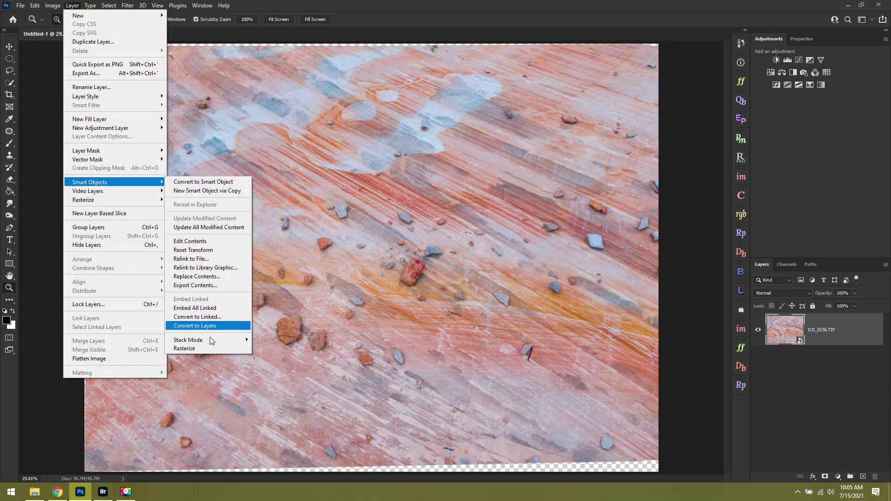
{"action": "mouse_move", "coordinate": [211, 341]}
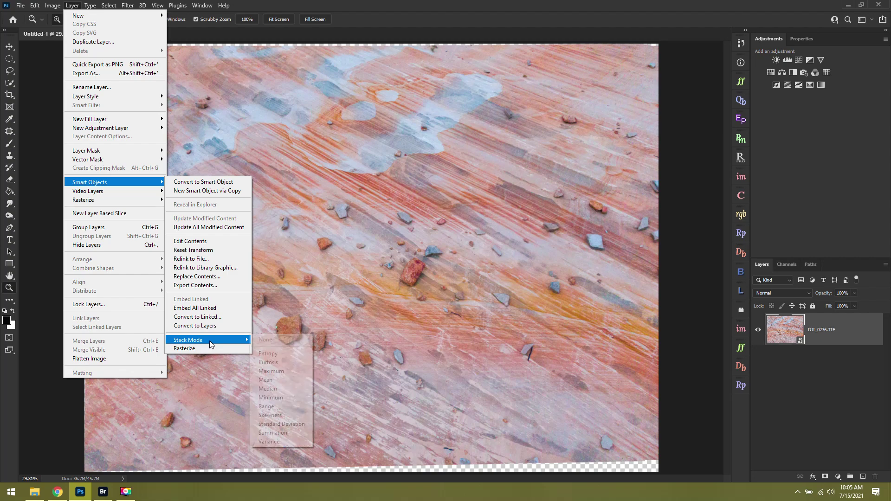
{"action": "left_click", "coordinate": [288, 386]}
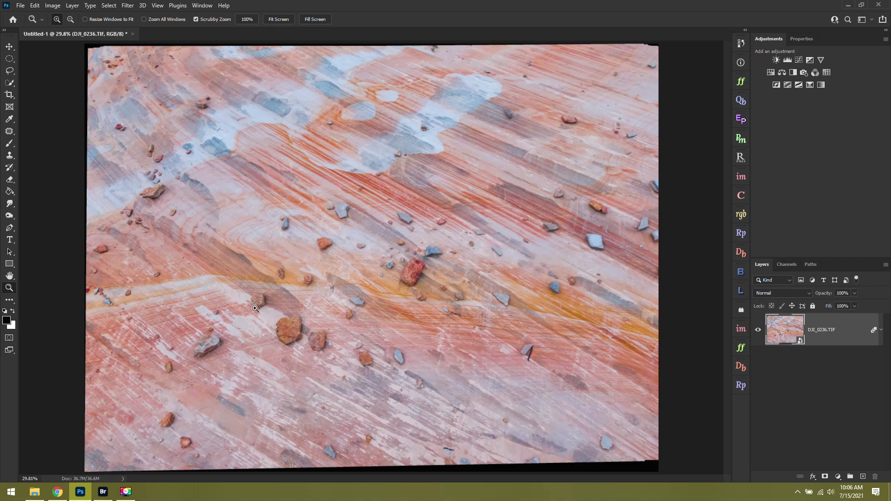
{"action": "left_click_drag", "start_coordinate": [396, 239], "coordinate": [727, 387]}
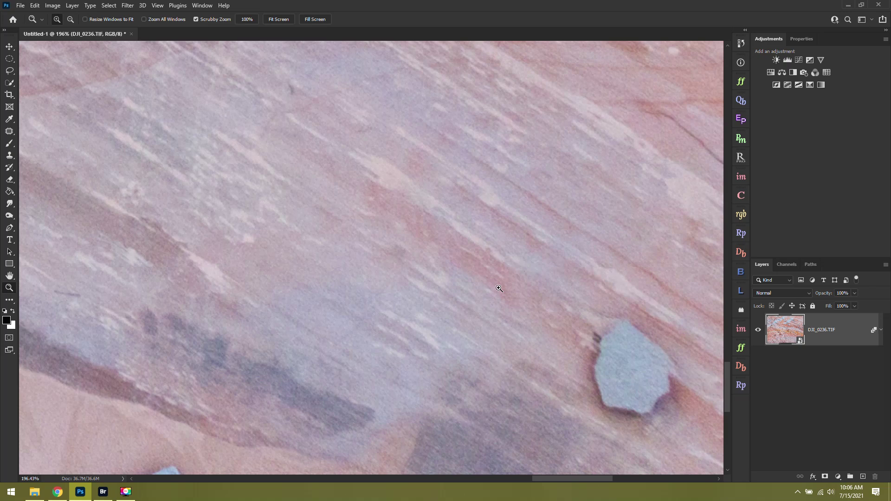
{"action": "left_click", "coordinate": [737, 44]}
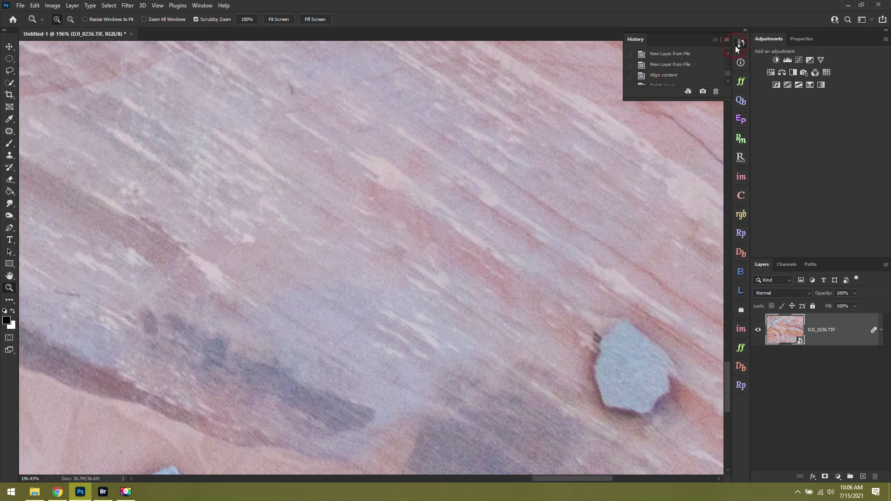
{"action": "left_click", "coordinate": [682, 69]}
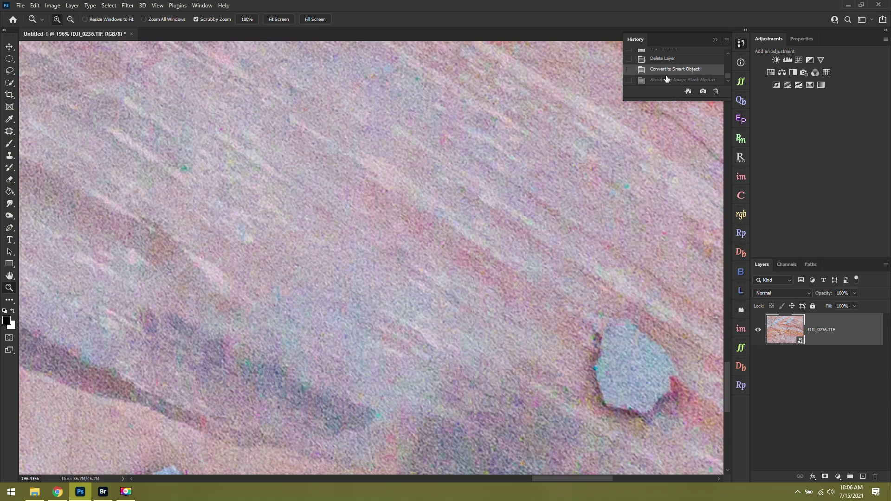
{"action": "left_click", "coordinate": [662, 82]}
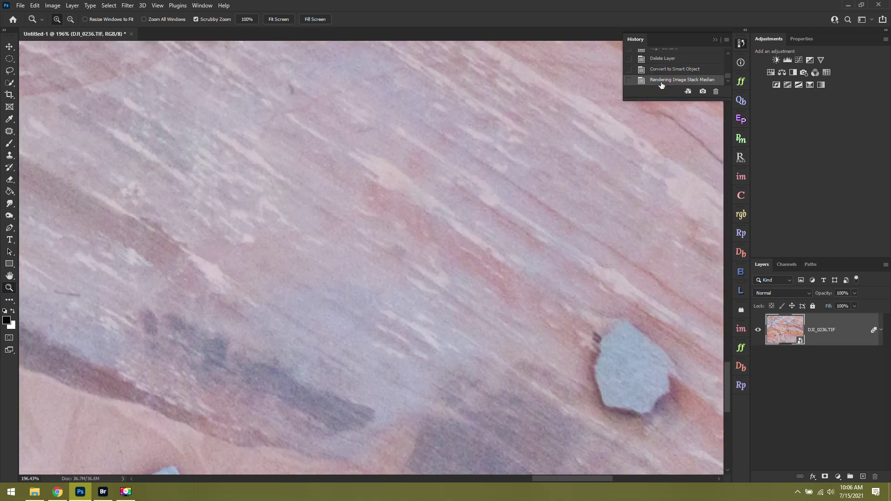
{"action": "left_click", "coordinate": [662, 70]}
{"action": "left_click", "coordinate": [660, 81]}
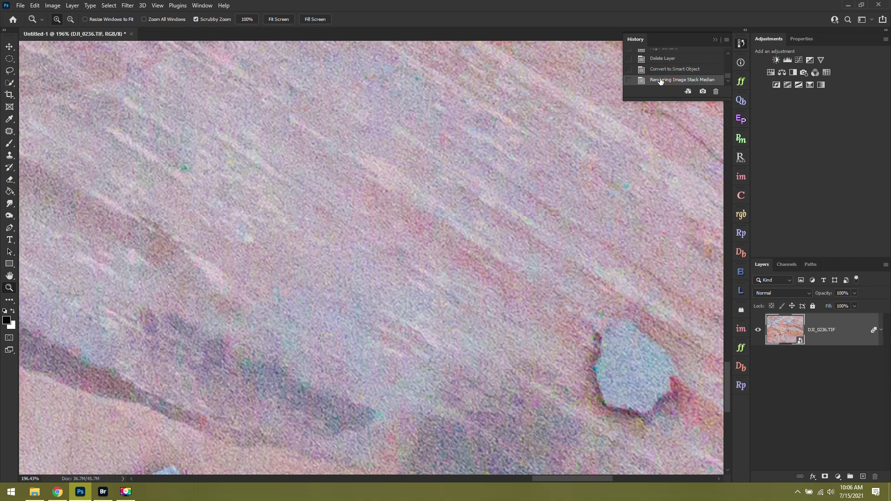
{"action": "left_click", "coordinate": [660, 70]}
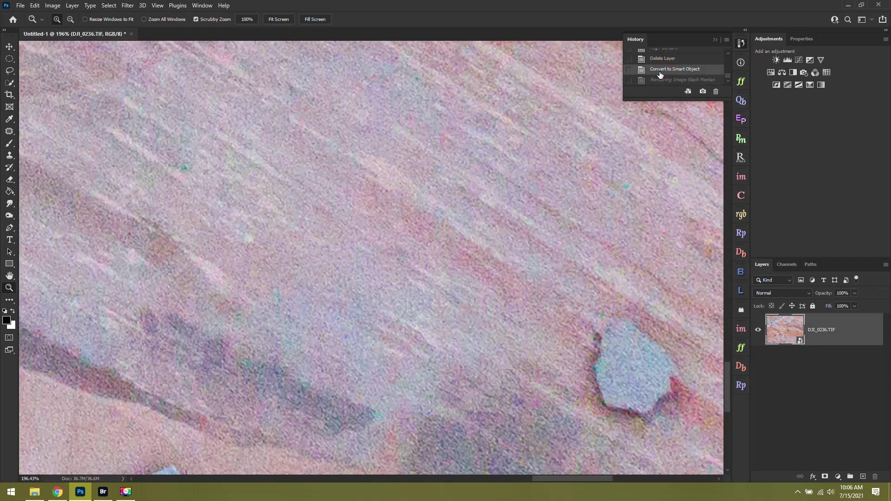
{"action": "left_click", "coordinate": [658, 81]}
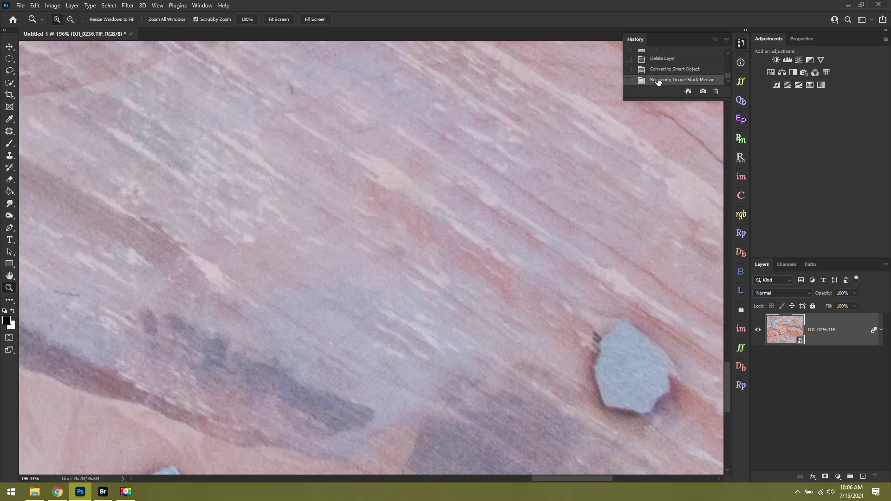
{"action": "left_click", "coordinate": [659, 70]}
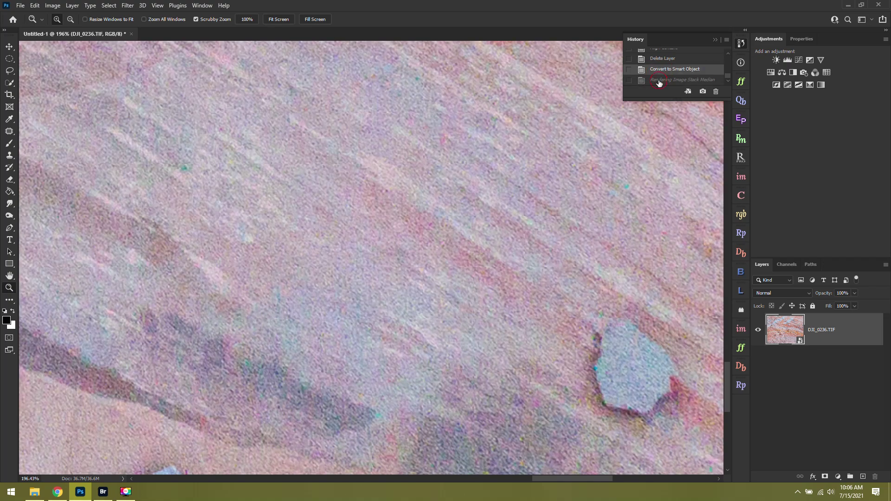
{"action": "left_click", "coordinate": [661, 81]}
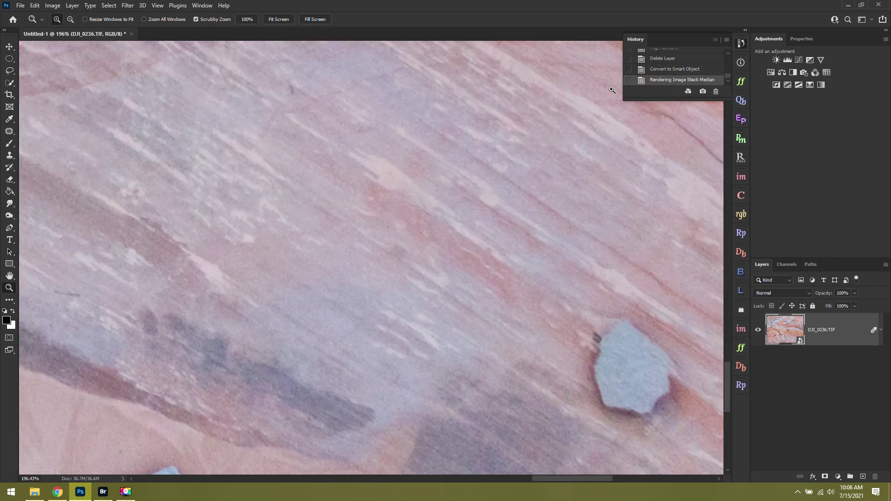
{"action": "left_click", "coordinate": [664, 71]}
{"action": "left_click", "coordinate": [661, 81]}
{"action": "left_click_drag", "start_coordinate": [547, 185], "coordinate": [422, 226]}
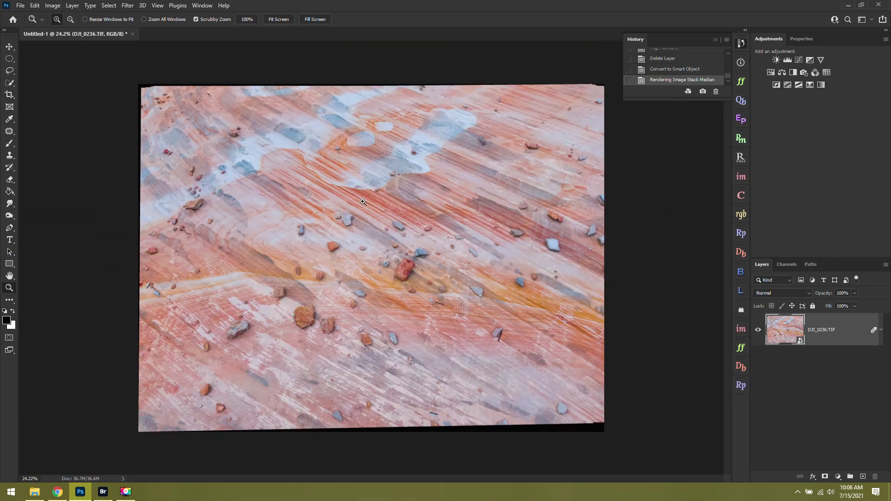
{"action": "left_click_drag", "start_coordinate": [412, 243], "coordinate": [436, 221]}
{"action": "left_click", "coordinate": [668, 74]}
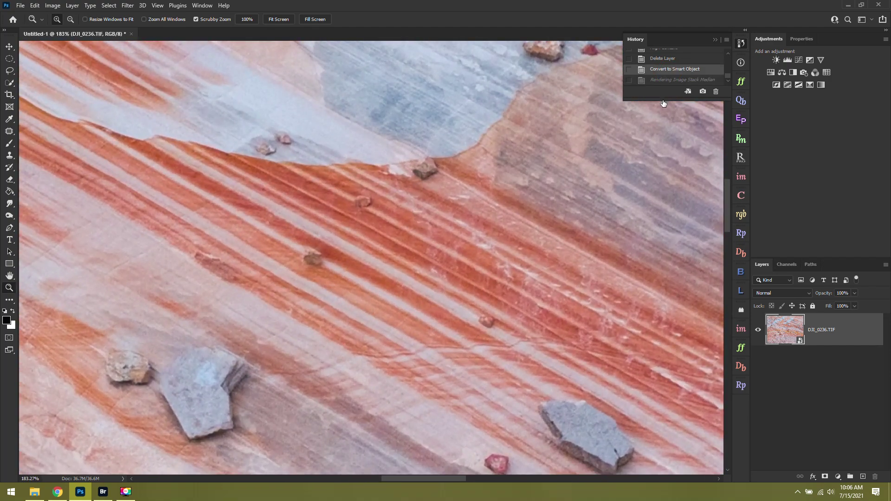
{"action": "mouse_move", "coordinate": [550, 239]}
{"action": "left_mouse_down"}
{"action": "mouse_move", "coordinate": [534, 230]}
{"action": "mouse_move", "coordinate": [557, 222]}
{"action": "left_mouse_up"}
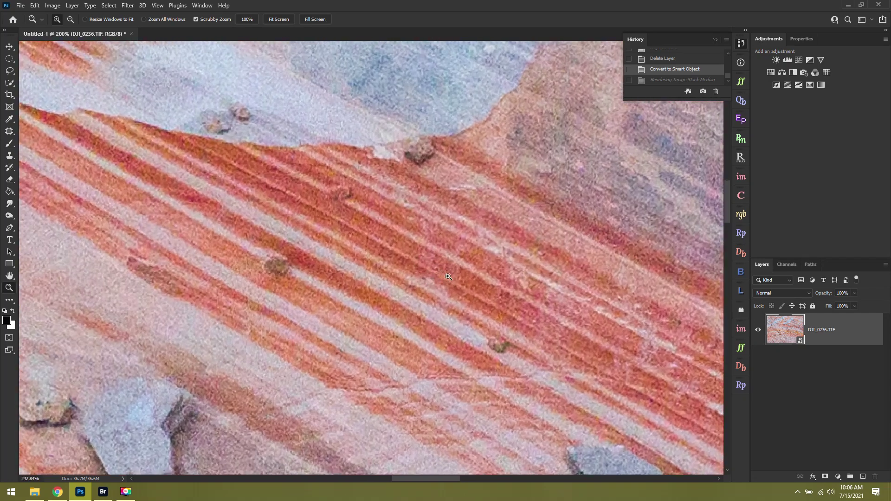
{"action": "left_click_drag", "start_coordinate": [107, 171], "coordinate": [508, 157]}
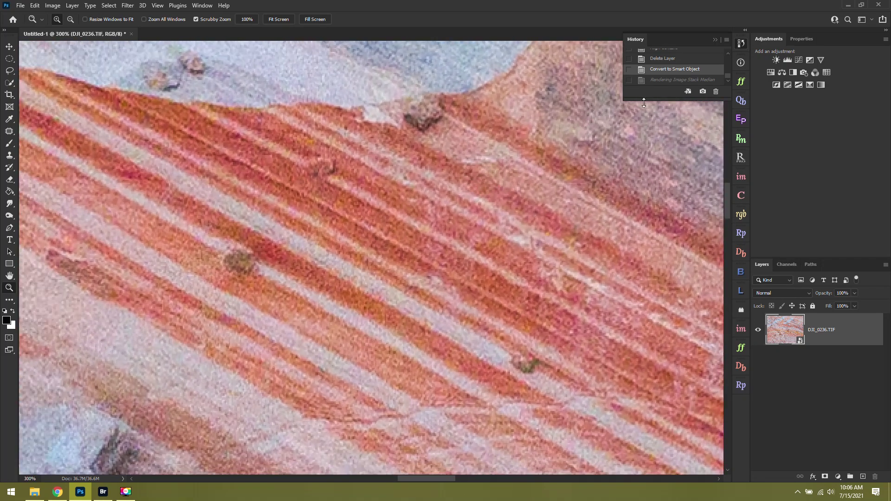
{"action": "left_click", "coordinate": [662, 80]}
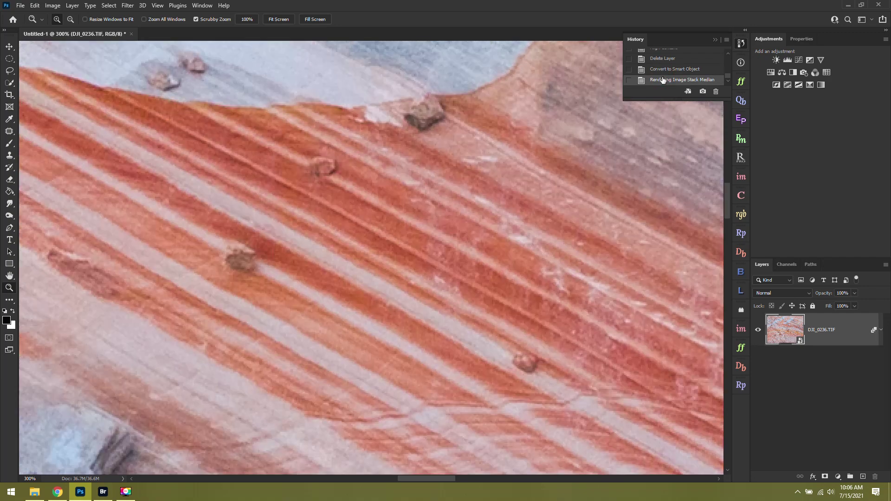
{"action": "left_click", "coordinate": [660, 69]}
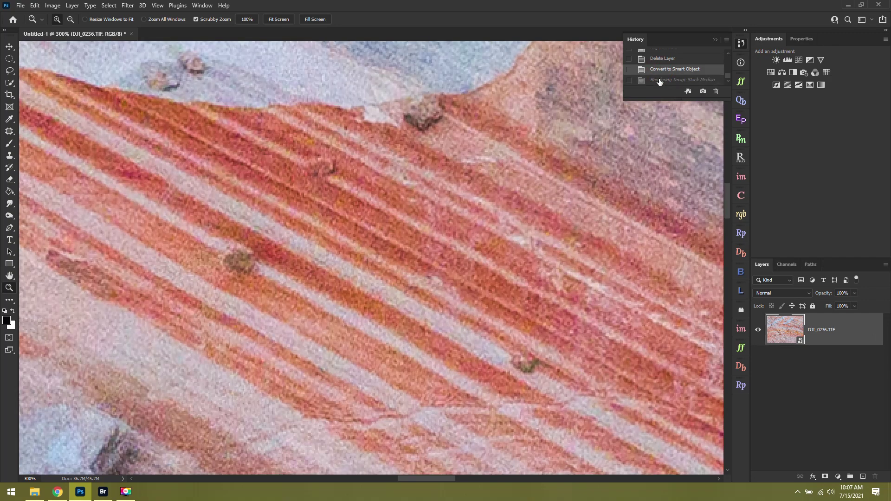
{"action": "key", "text": "ctrl+0"}
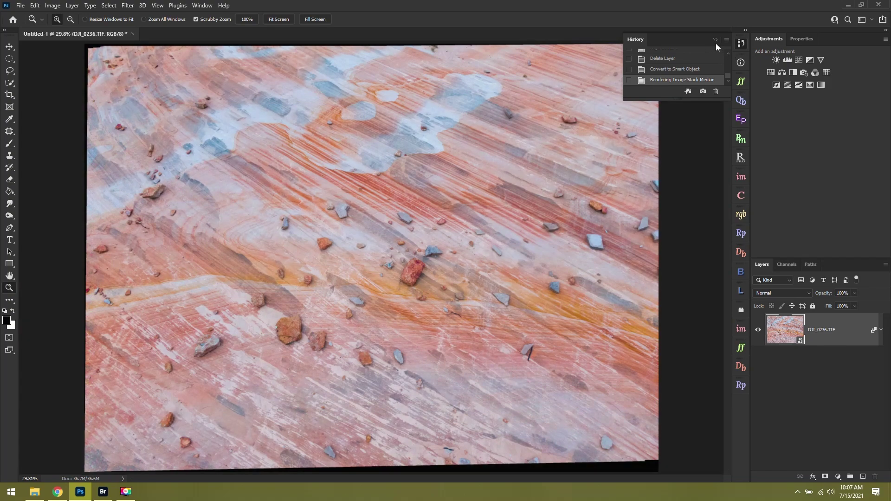
{"action": "left_click", "coordinate": [714, 40]}
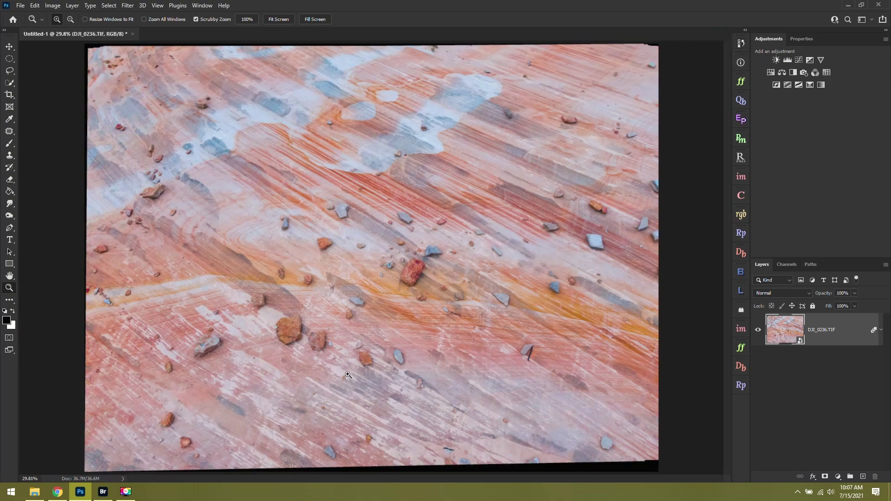
Step: Open Load Files into Stack from File > Scripts
{"action": "left_click", "coordinate": [23, 7]}
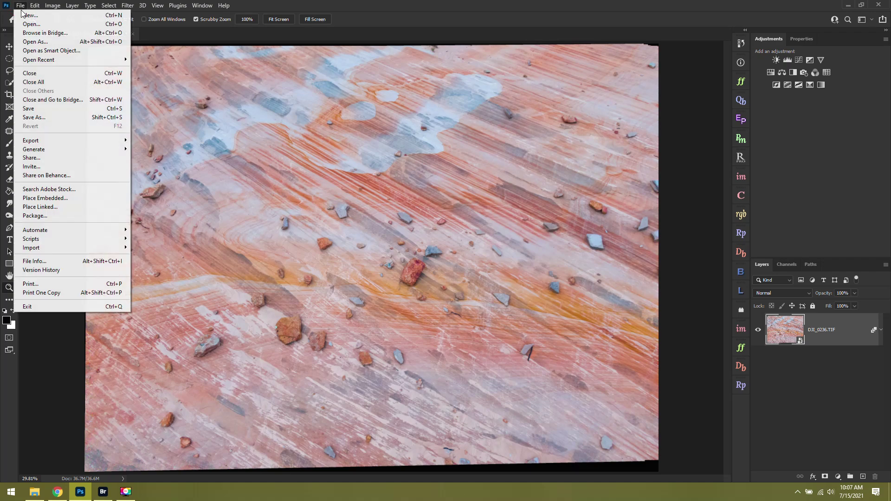
{"action": "mouse_move", "coordinate": [69, 239]}
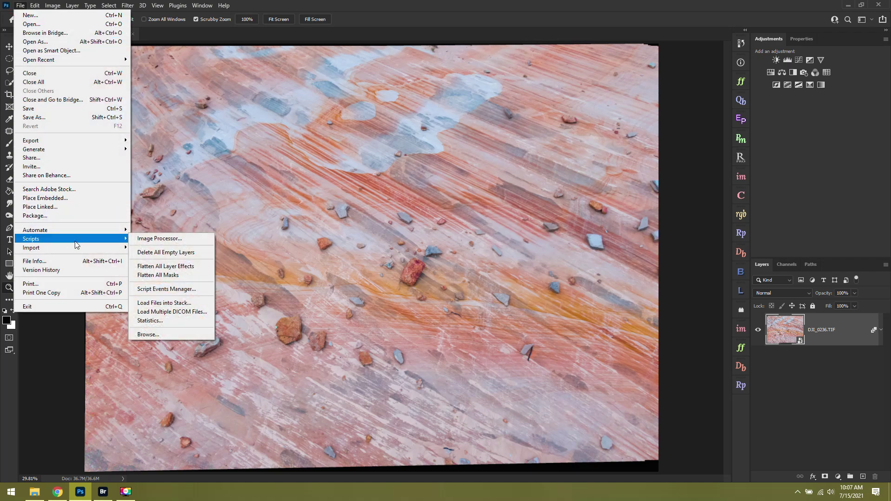
{"action": "left_click", "coordinate": [203, 302]}
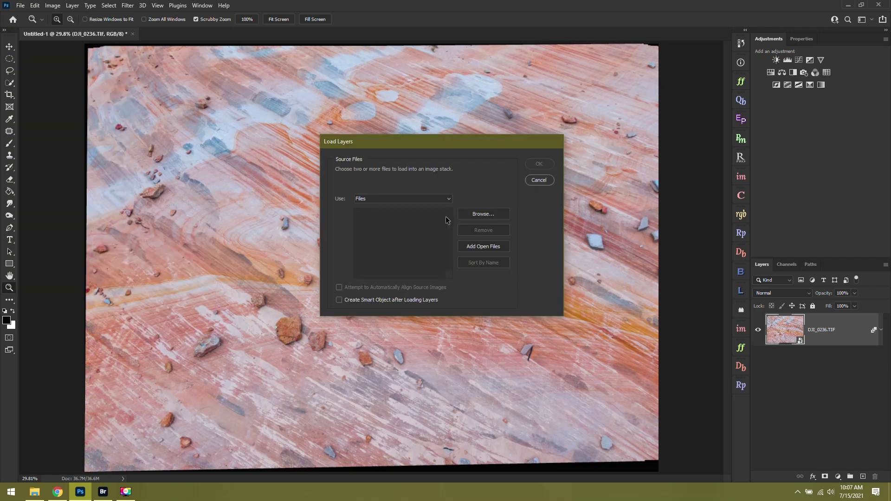
Step: Add DJI_0258 through DJI_0267, enable Create Smart Object, and load them auto-aligned
{"action": "left_click", "coordinate": [501, 214]}
{"action": "scroll", "coordinate": [588, 285], "scroll_direction": "down", "scroll_amount": 10}
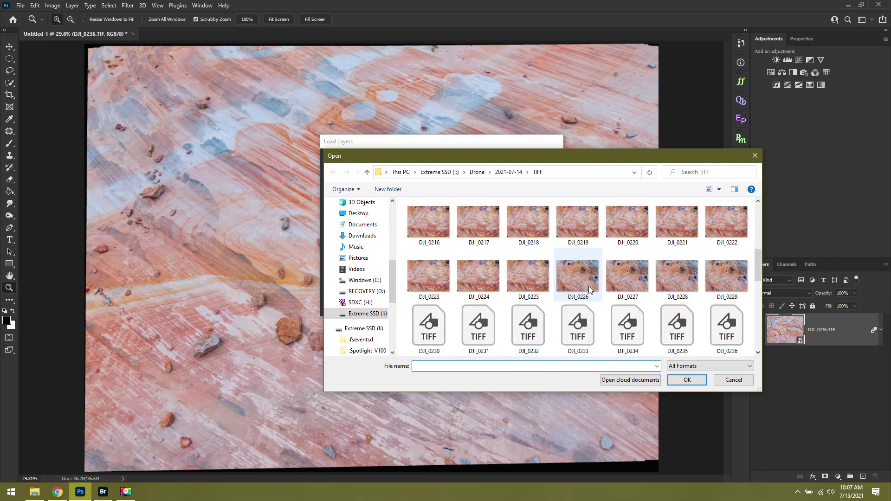
{"action": "left_click", "coordinate": [527, 278]}
{"action": "left_click", "coordinate": [442, 275]}
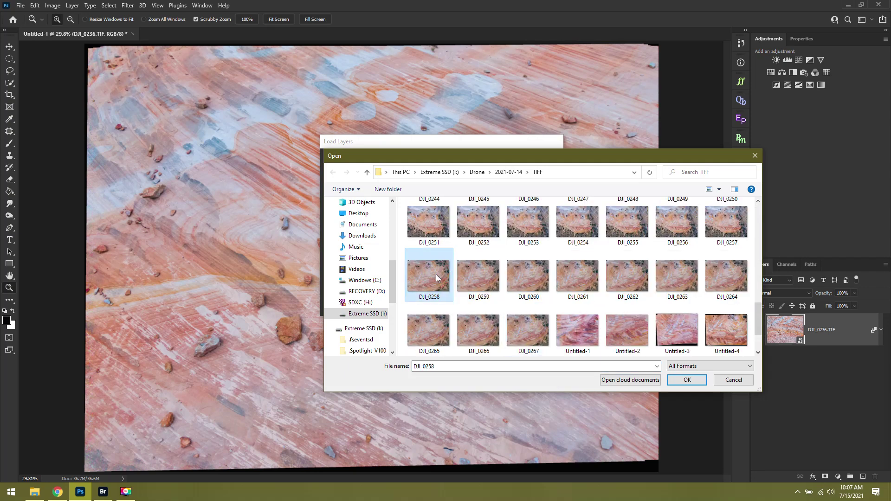
{"action": "left_click", "coordinate": [533, 326], "text": "shift"}
{"action": "left_click", "coordinate": [686, 380]}
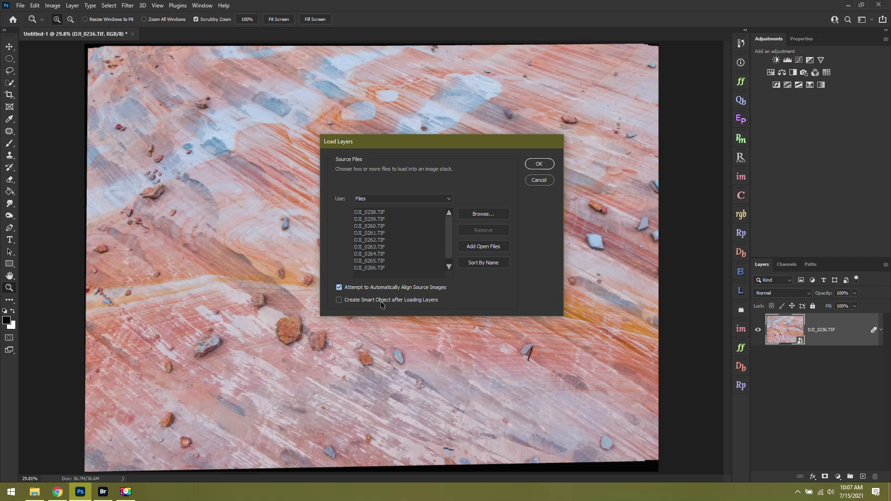
{"action": "left_click", "coordinate": [353, 302]}
{"action": "left_click", "coordinate": [537, 164]}
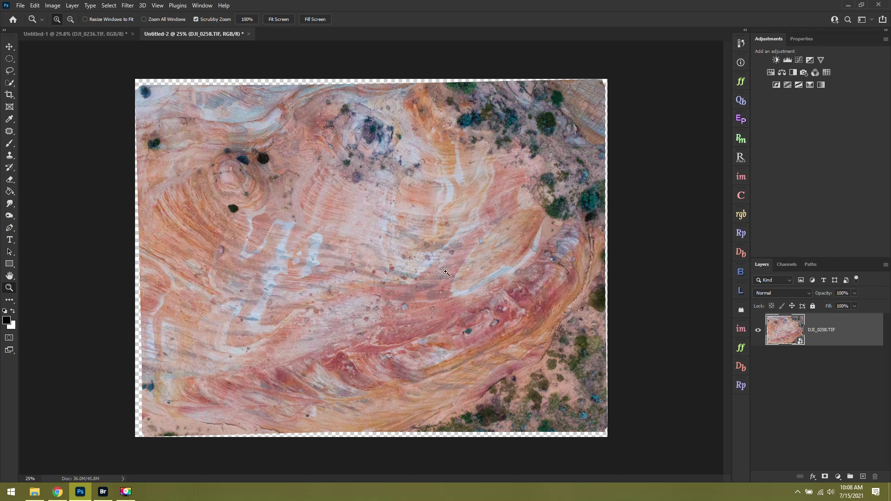
Step: Set the DJI_0258 smart object's stack mode to Median via Layer > Smart Objects
{"action": "left_click", "coordinate": [71, 5]}
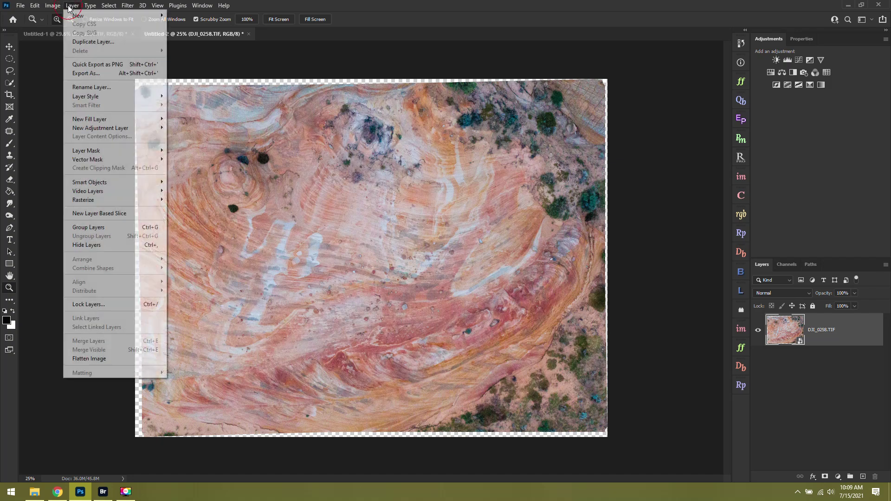
{"action": "mouse_move", "coordinate": [119, 188]}
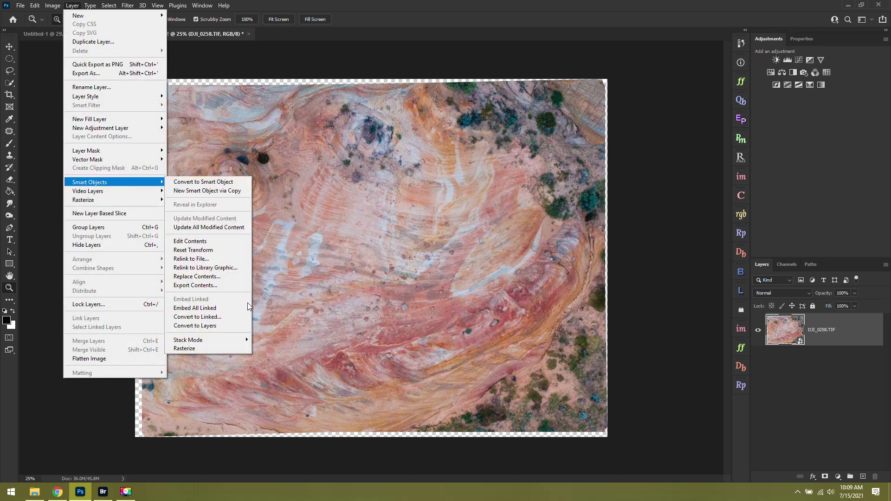
{"action": "mouse_move", "coordinate": [223, 341]}
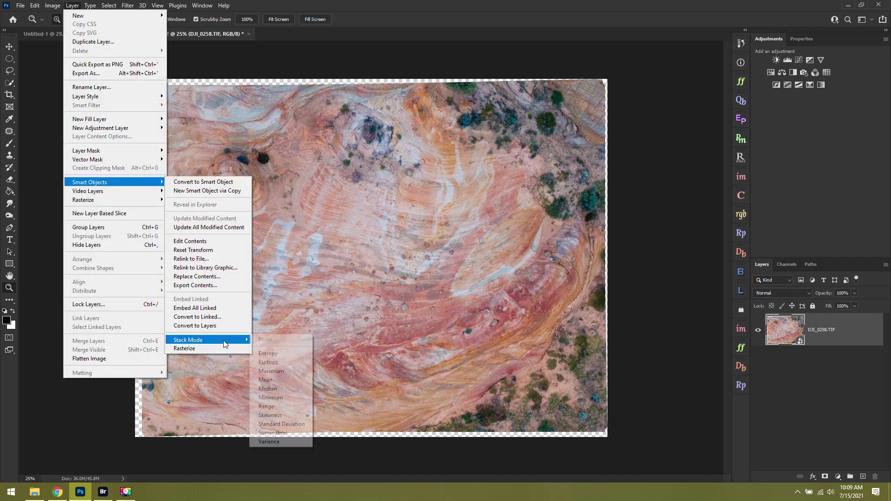
{"action": "left_click", "coordinate": [284, 391]}
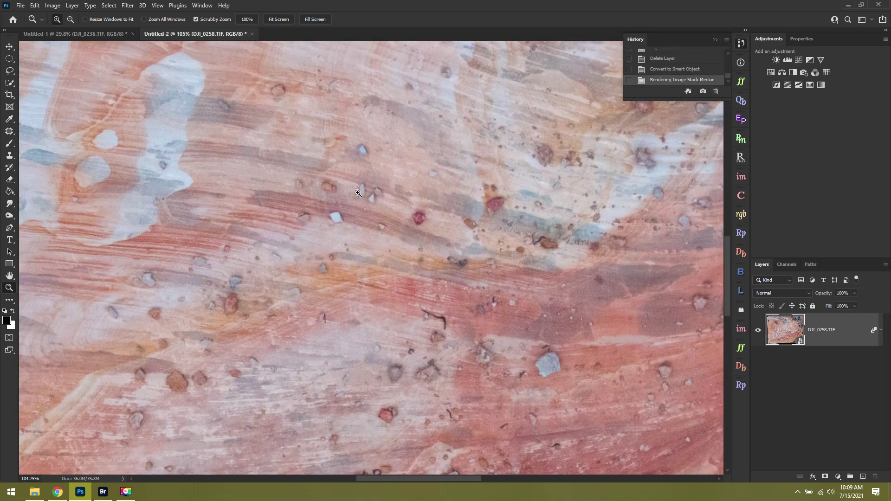
{"action": "left_click_drag", "start_coordinate": [519, 347], "coordinate": [550, 357]}
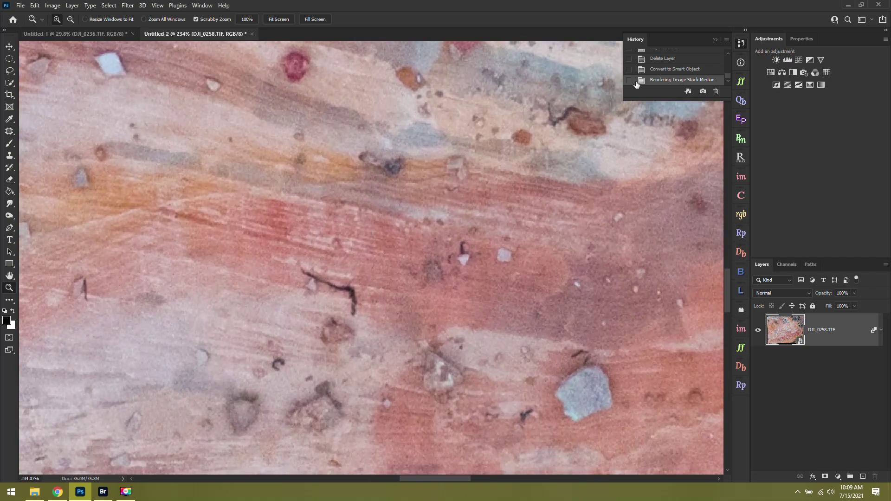
{"action": "left_click", "coordinate": [660, 71]}
{"action": "left_click_drag", "start_coordinate": [454, 212], "coordinate": [369, 189]}
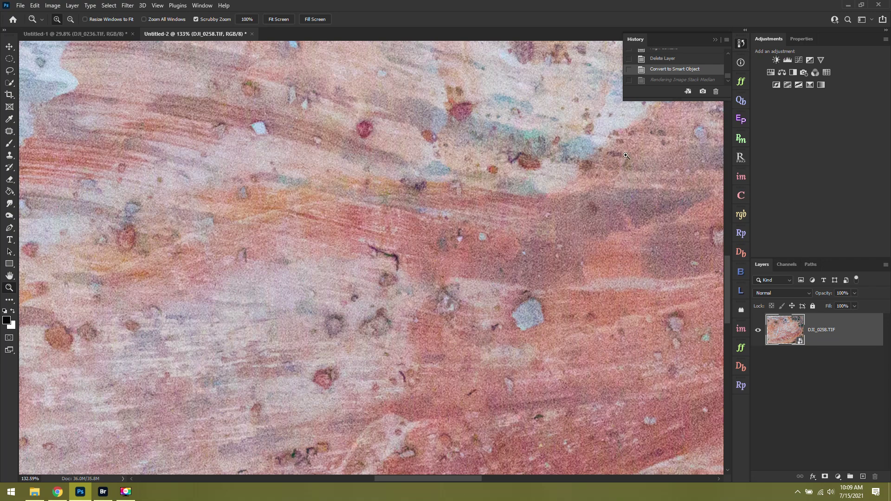
{"action": "left_click_drag", "start_coordinate": [509, 172], "coordinate": [524, 174]}
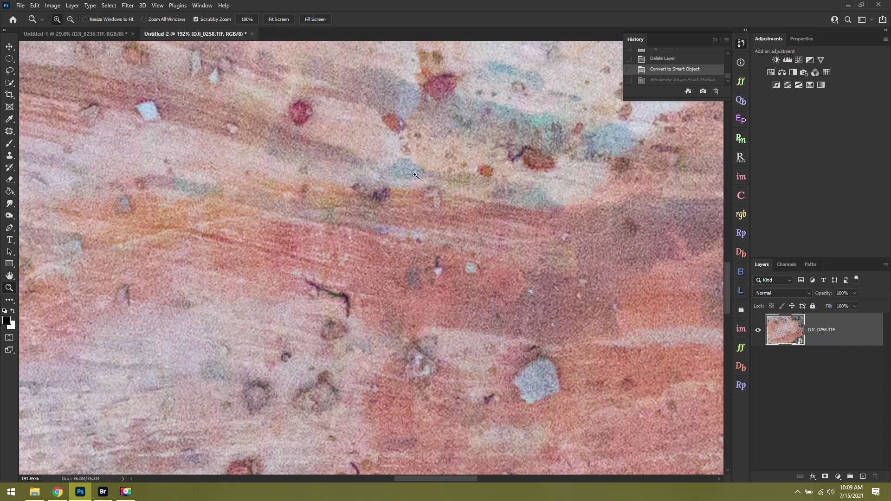
{"action": "left_click", "coordinate": [690, 80]}
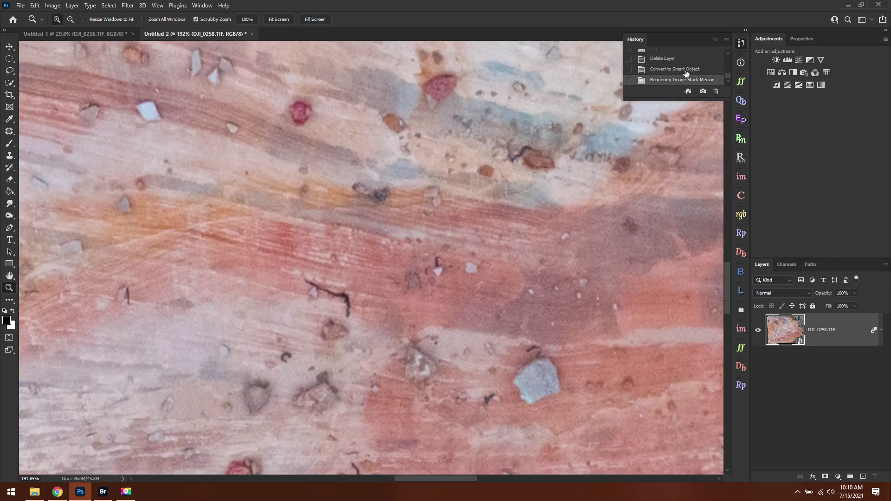
{"action": "left_click", "coordinate": [686, 70]}
{"action": "left_click_drag", "start_coordinate": [572, 113], "coordinate": [571, 114]}
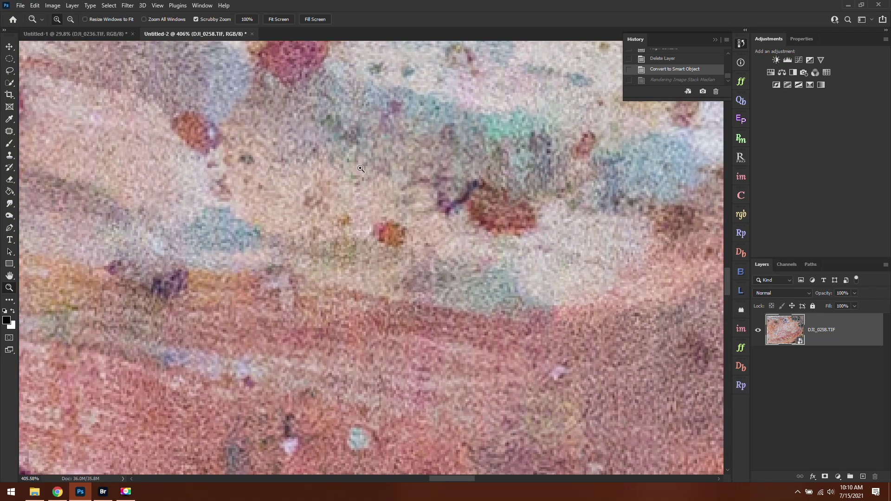
{"action": "left_click", "coordinate": [676, 79]}
{"action": "left_click", "coordinate": [675, 70]}
{"action": "left_click", "coordinate": [674, 81]}
{"action": "left_click", "coordinate": [673, 70]}
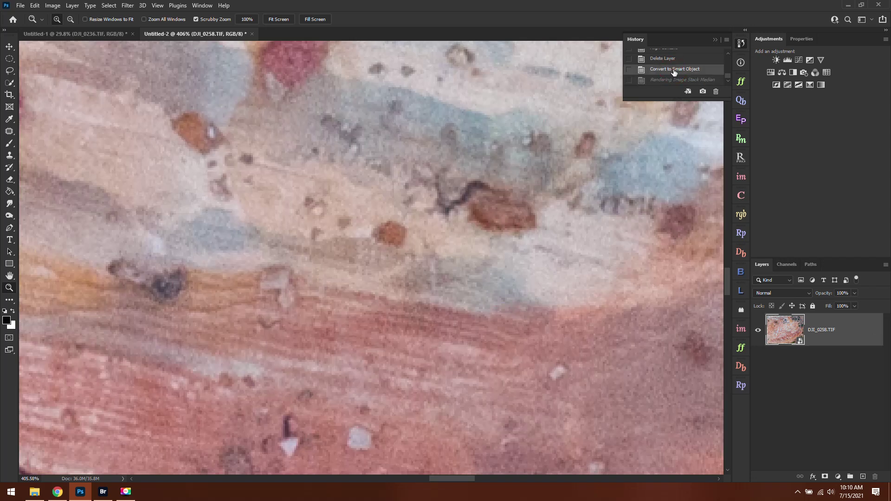
{"action": "left_click", "coordinate": [672, 81]}
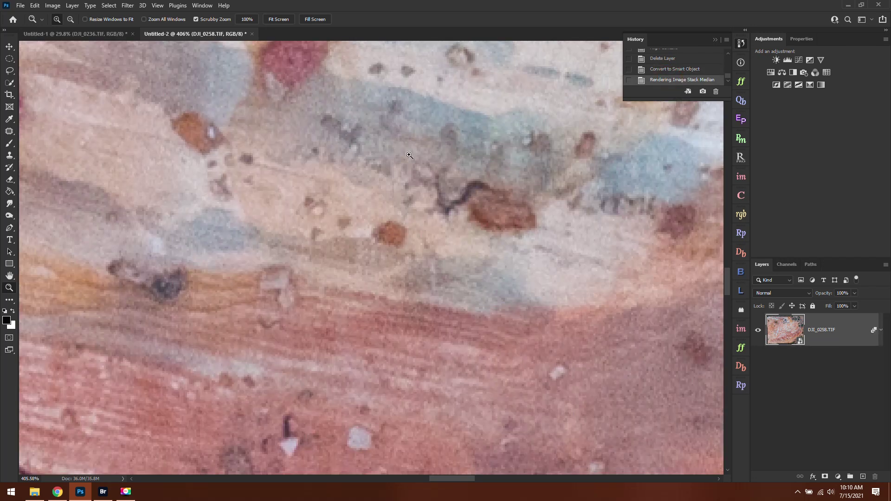
{"action": "left_click", "coordinate": [668, 72]}
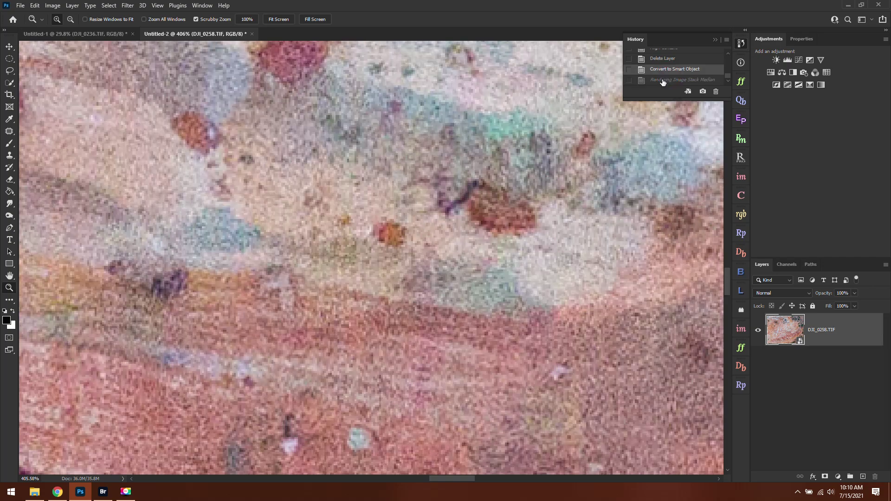
{"action": "left_click", "coordinate": [662, 81]}
{"action": "left_click", "coordinate": [662, 78]}
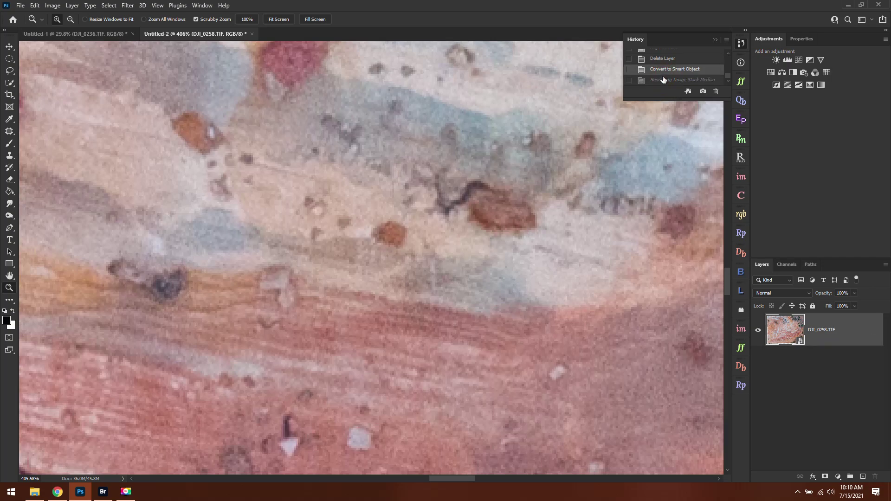
{"action": "left_click_drag", "start_coordinate": [420, 215], "coordinate": [399, 198]}
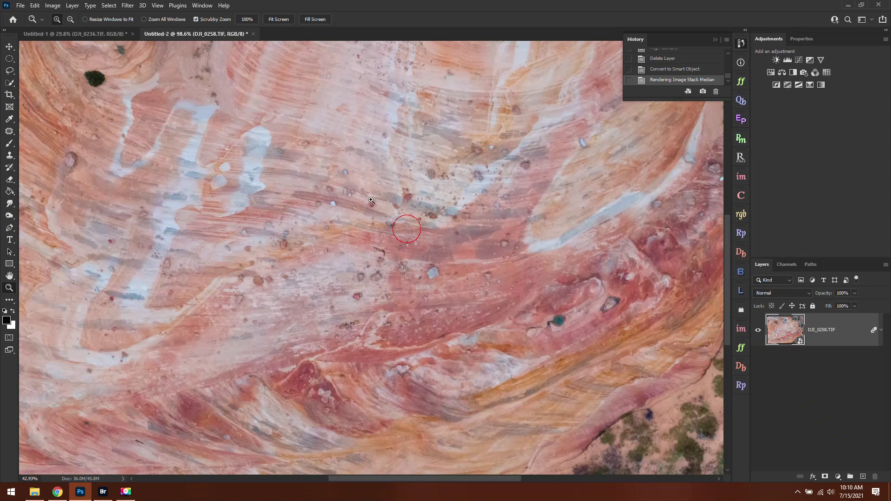
{"action": "left_click_drag", "start_coordinate": [371, 200], "coordinate": [618, 165]}
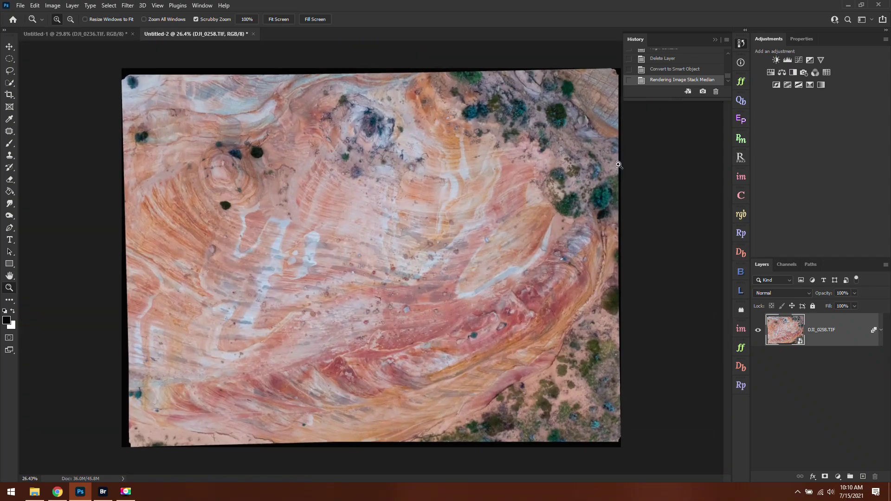
{"action": "left_click_drag", "start_coordinate": [440, 234], "coordinate": [444, 235]}
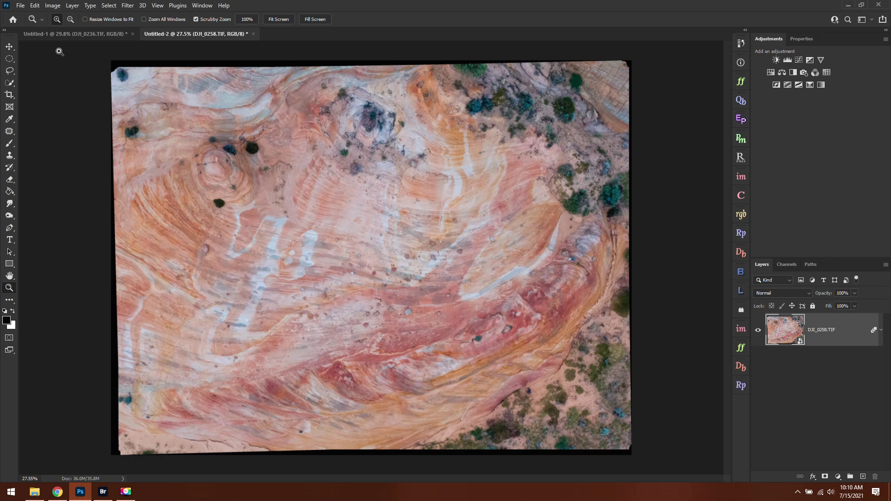
Step: Save the composite as TIFF named Untitled-6, accept TIFF Options, then open the folder in File Explorer
{"action": "left_click", "coordinate": [21, 5]}
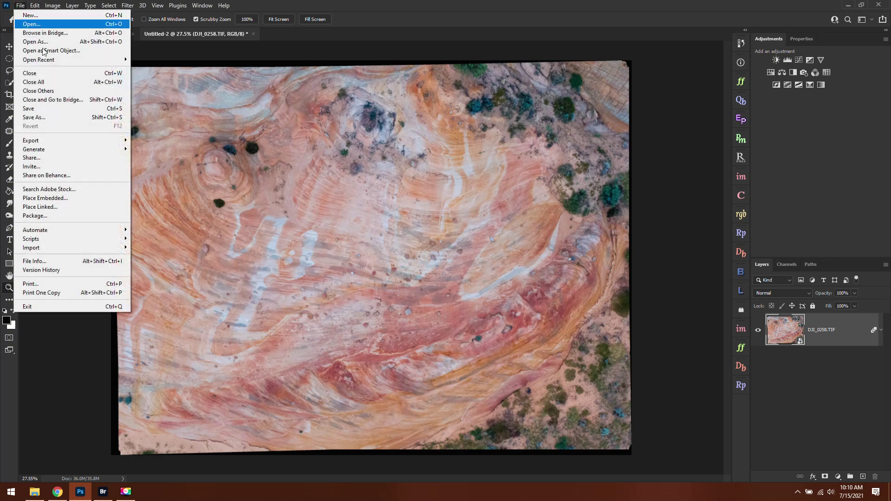
{"action": "left_click", "coordinate": [67, 120]}
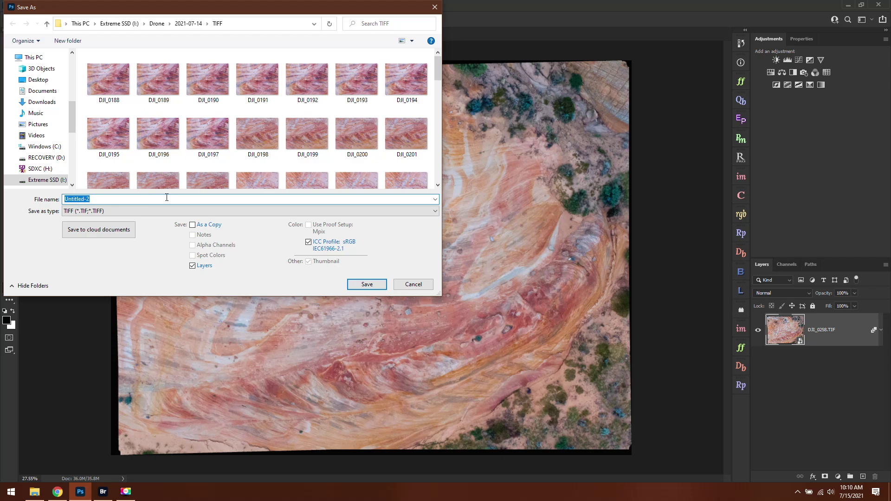
{"action": "scroll", "coordinate": [271, 149], "scroll_direction": "down", "scroll_amount": 5}
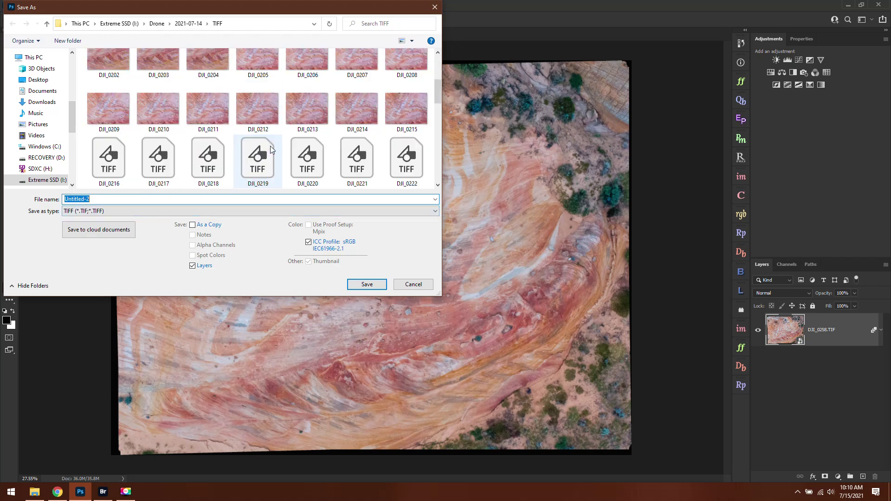
{"action": "scroll", "coordinate": [272, 149], "scroll_direction": "down", "scroll_amount": 5}
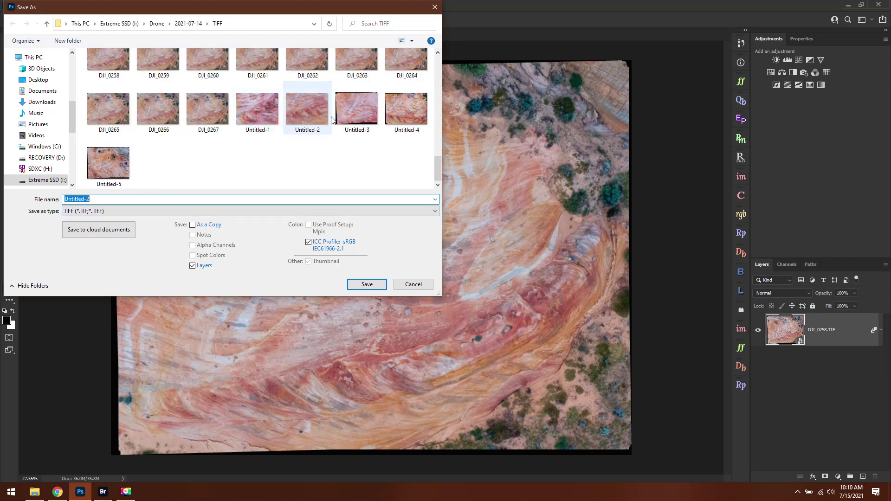
{"action": "left_click", "coordinate": [130, 200]}
{"action": "key", "text": "BackSpace"}
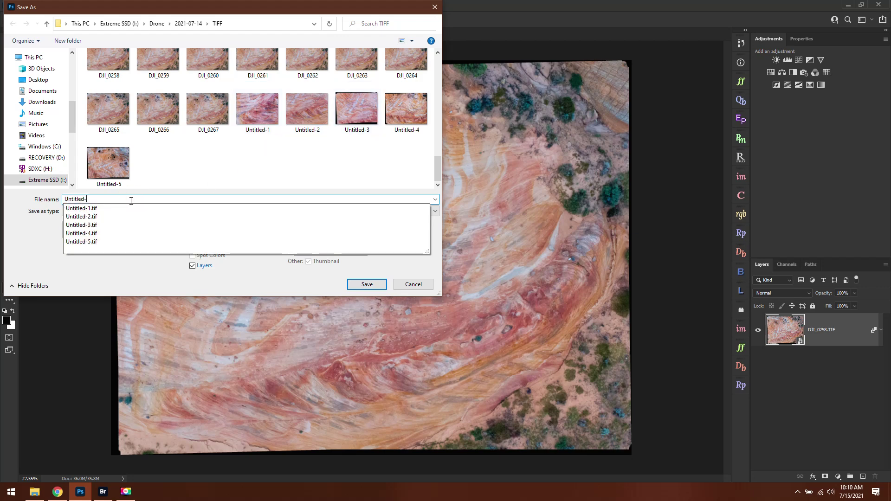
{"action": "type", "text": "6"}
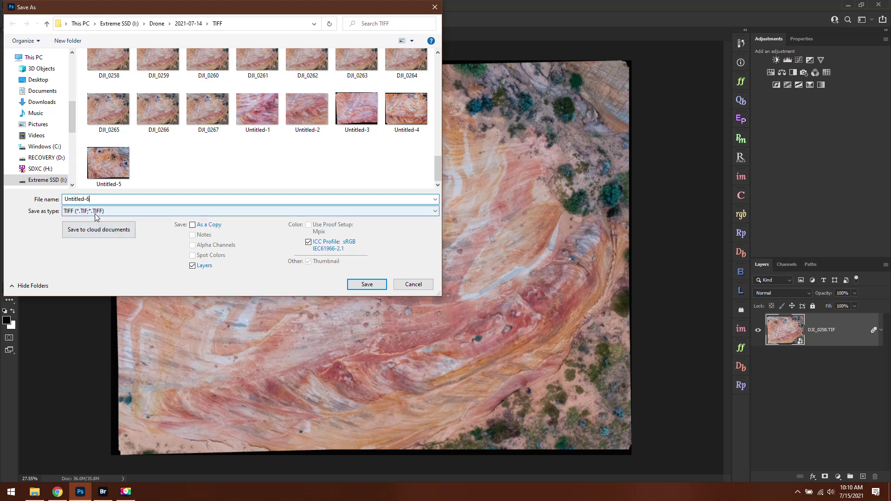
{"action": "left_click", "coordinate": [366, 284]}
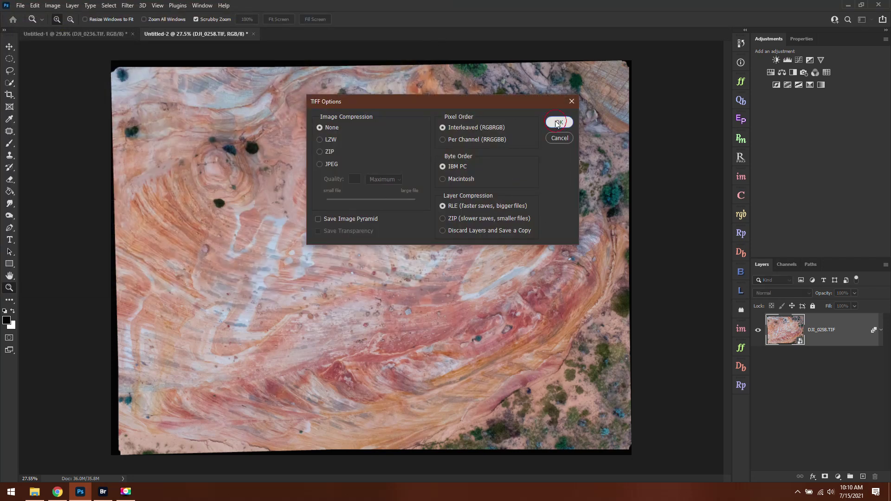
{"action": "left_click", "coordinate": [557, 123]}
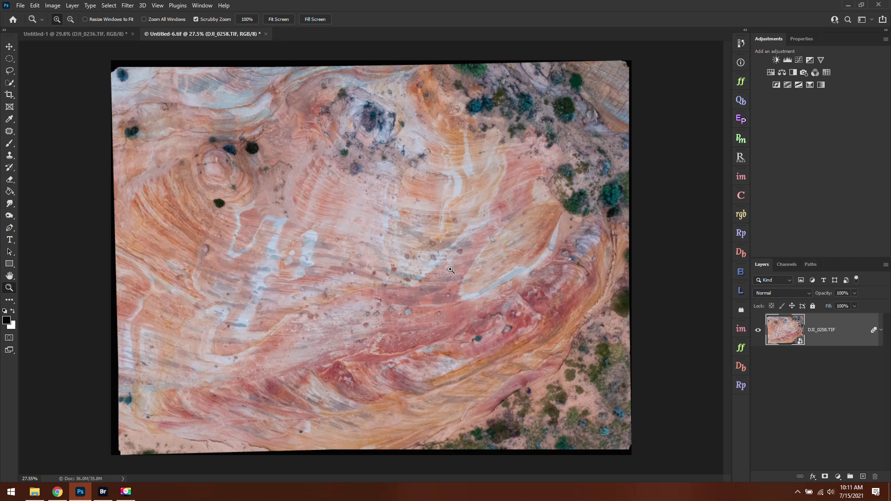
{"action": "left_click_drag", "start_coordinate": [437, 269], "coordinate": [474, 274]}
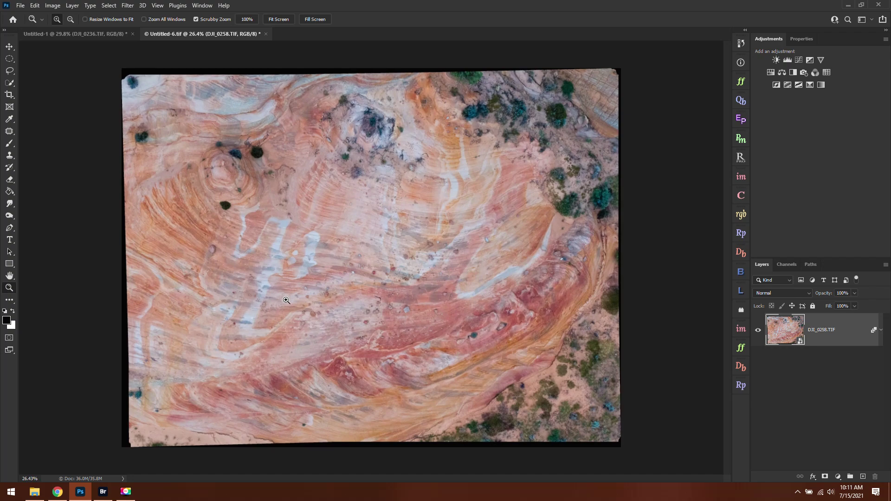
{"action": "left_click", "coordinate": [35, 491]}
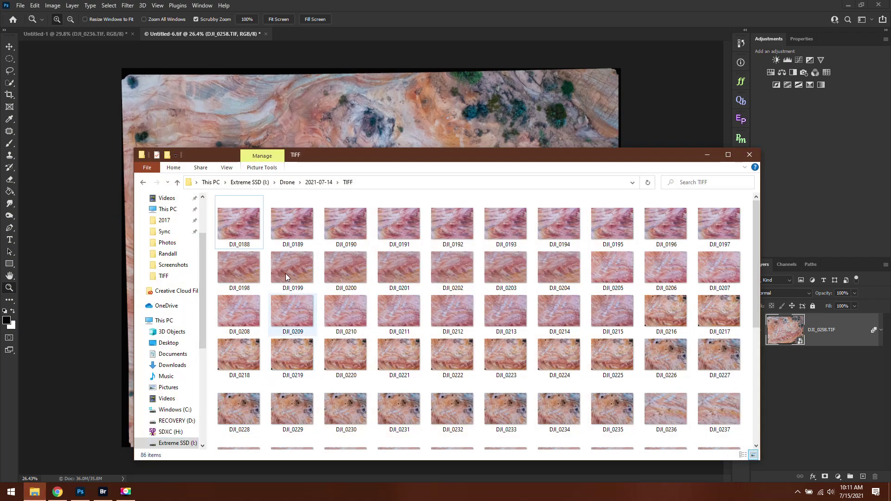
Step: Reopen the TIFF folder from 2021-07-14 and select every drone TIFF from DJI_0188 through the end
{"action": "left_click", "coordinate": [319, 182]}
{"action": "double_click", "coordinate": [244, 228]}
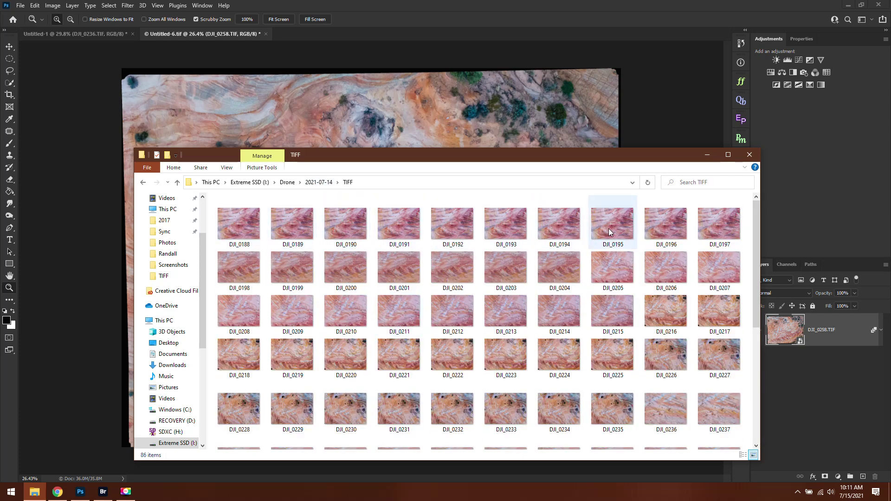
{"action": "mouse_move", "coordinate": [609, 228]}
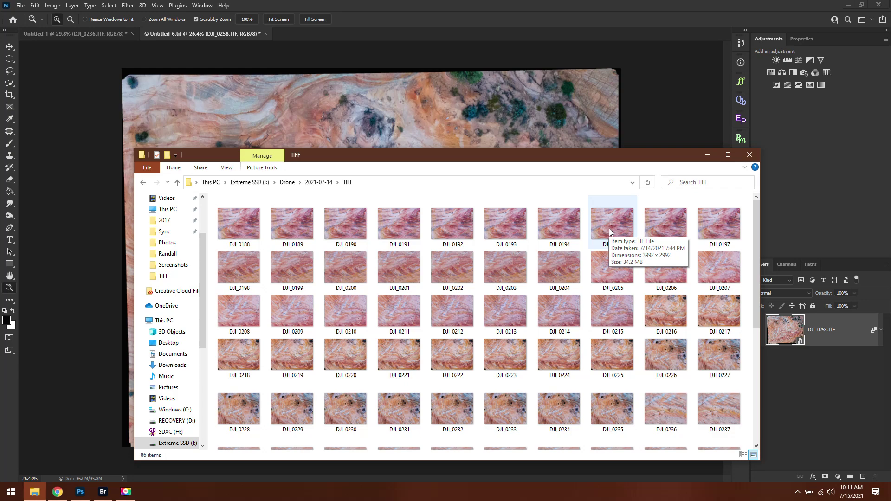
{"action": "scroll", "coordinate": [564, 268], "scroll_direction": "down", "scroll_amount": 4}
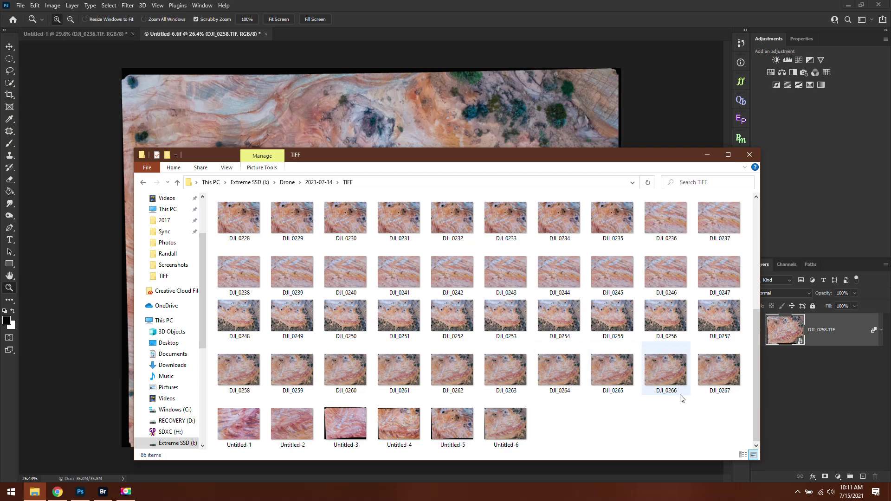
{"action": "scroll", "coordinate": [514, 299], "scroll_direction": "up", "scroll_amount": 4}
{"action": "left_click", "coordinate": [510, 300]}
{"action": "left_click", "coordinate": [241, 212]}
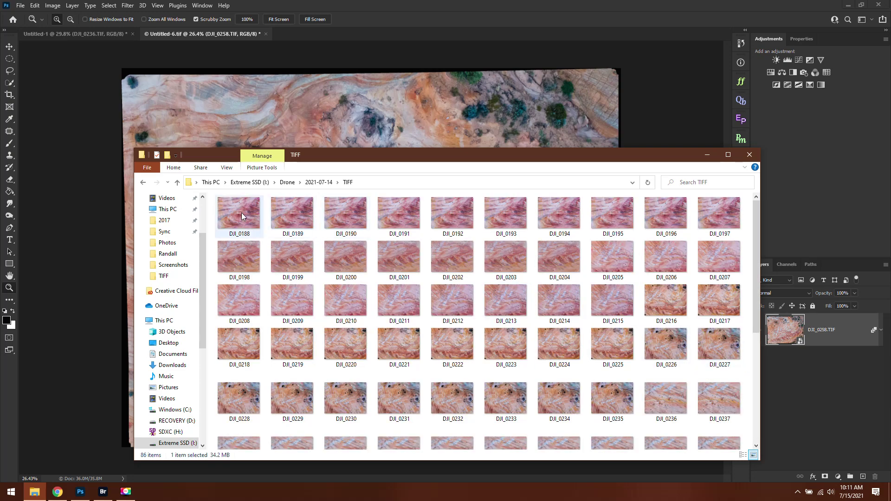
{"action": "key", "text": "shift+End"}
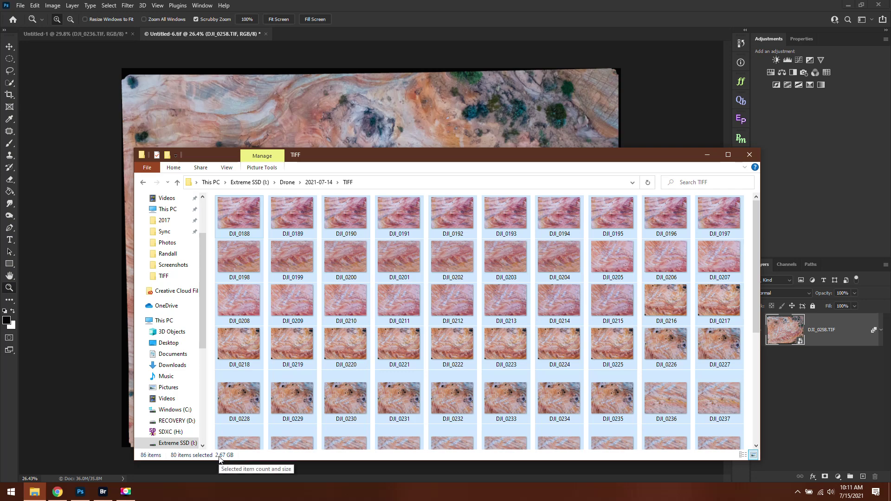
{"action": "right_click", "coordinate": [403, 302]}
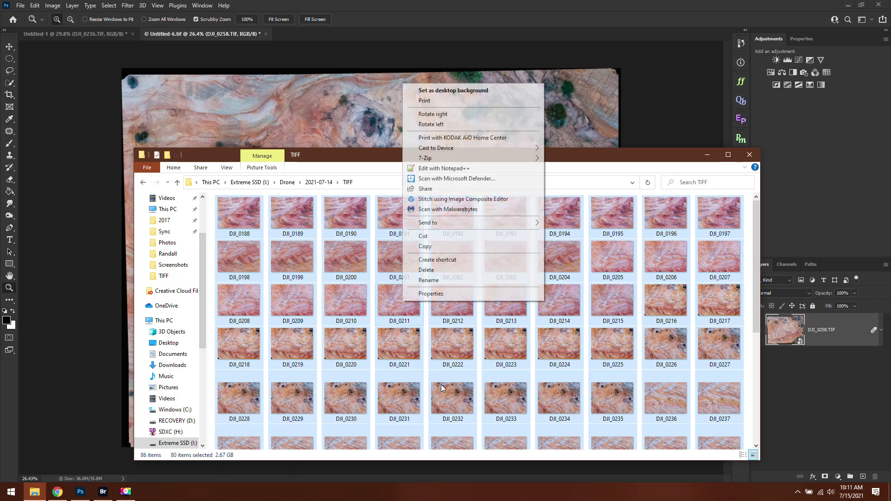
Step: Return to 2021-07-14, reopen the TIFF subfolder, find the Untitled-1 stacked TIFF, and bring Photoshop forward
{"action": "left_click", "coordinate": [375, 165]}
{"action": "left_click", "coordinate": [319, 182]}
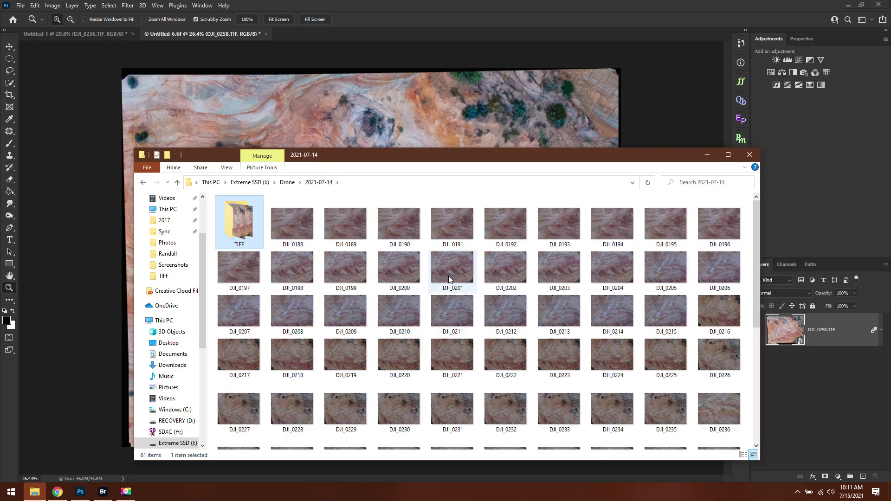
{"action": "mouse_move", "coordinate": [448, 275]}
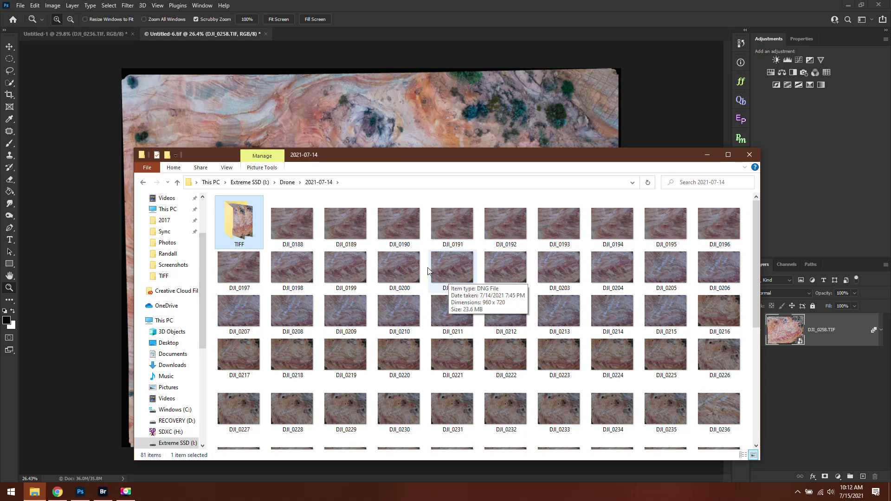
{"action": "double_click", "coordinate": [251, 242]}
{"action": "left_click", "coordinate": [397, 280]}
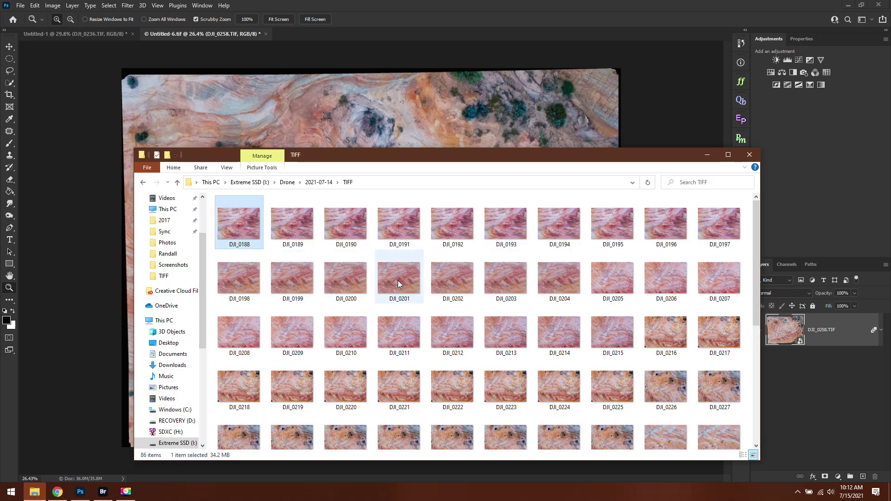
{"action": "scroll", "coordinate": [397, 280], "scroll_direction": "down", "scroll_amount": 5}
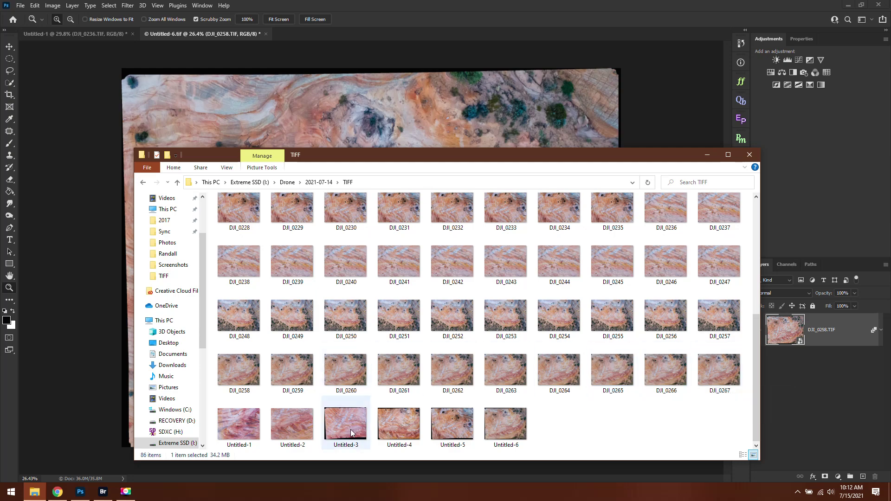
{"action": "left_click", "coordinate": [245, 424]}
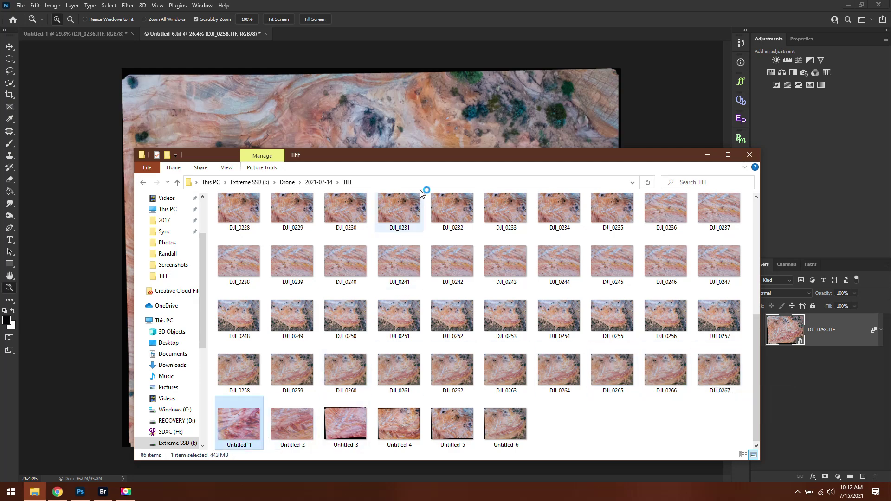
{"action": "left_click", "coordinate": [469, 124]}
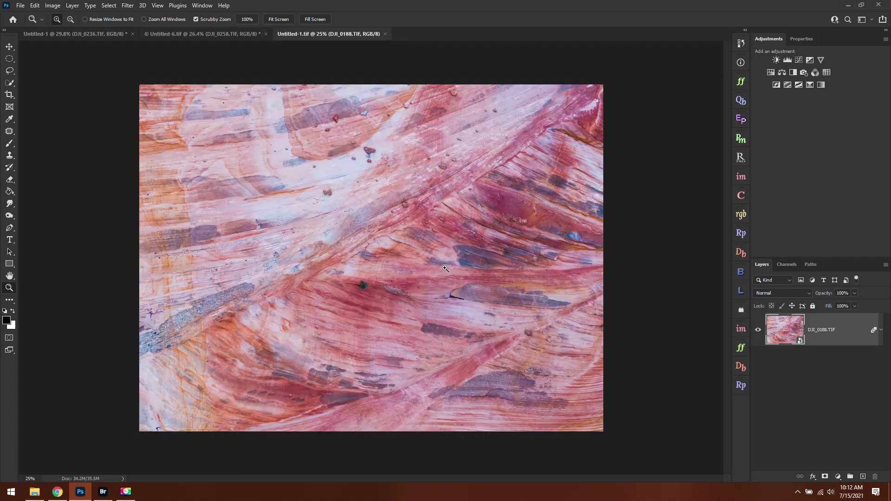
Step: Zoom into the Untitled-1 stack's detail, fit it back on screen, then switch to Adobe Bridge
{"action": "left_click_drag", "start_coordinate": [444, 268], "coordinate": [469, 177]}
{"action": "left_click_drag", "start_coordinate": [392, 239], "coordinate": [367, 232]}
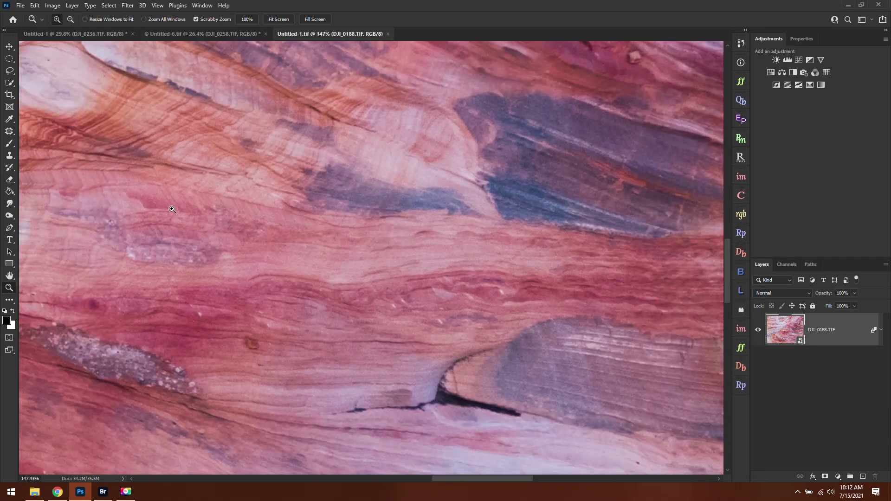
{"action": "left_click", "coordinate": [275, 21]}
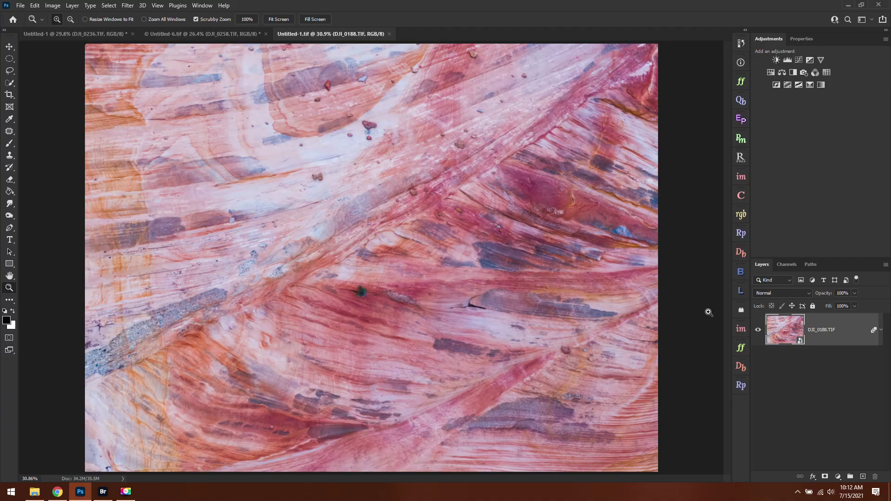
{"action": "left_click", "coordinate": [103, 491]}
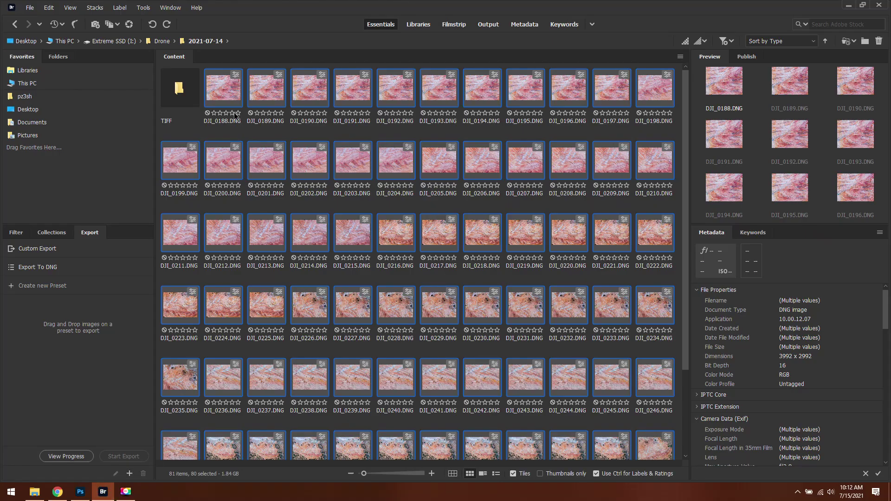
Step: Open all 80 selected 2021-07-14 DNGs, starting at DJI_0188, in Camera Raw
{"action": "right_click", "coordinate": [482, 232]}
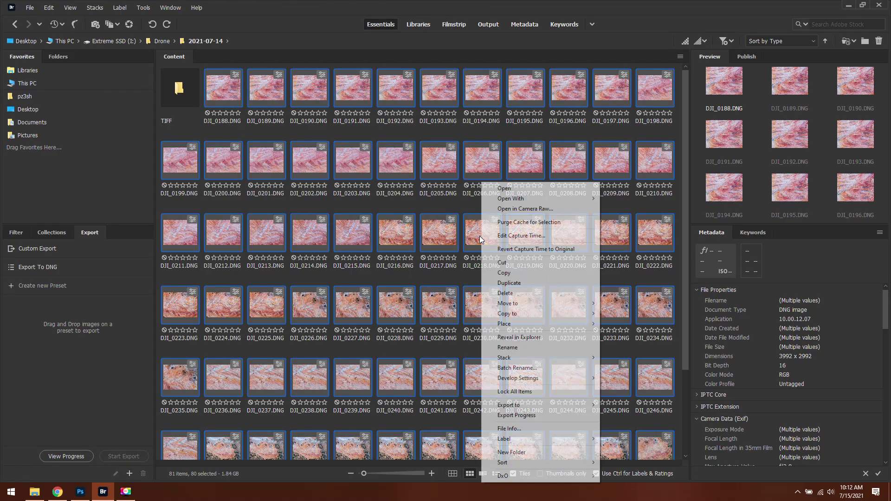
{"action": "left_click", "coordinate": [525, 209]}
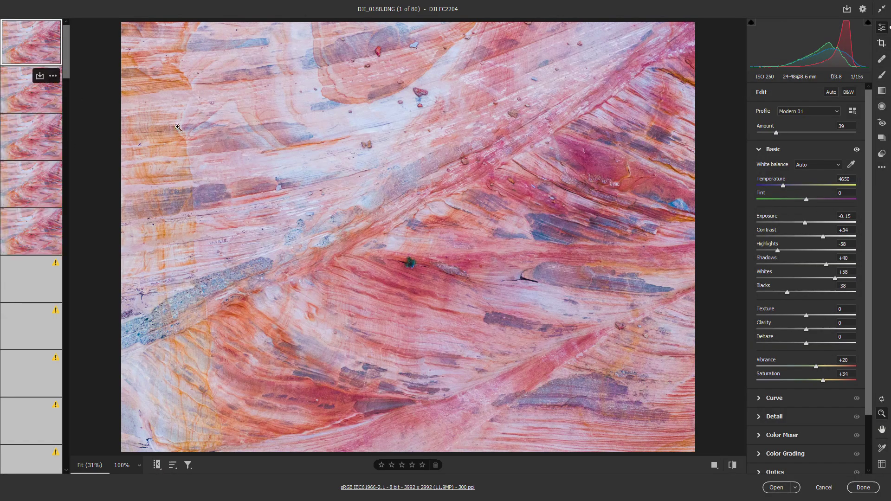
Step: Select ten filmstrip frames and sync them to DJI_0188's edit settings
{"action": "scroll", "coordinate": [9, 358], "scroll_direction": "down", "scroll_amount": 3}
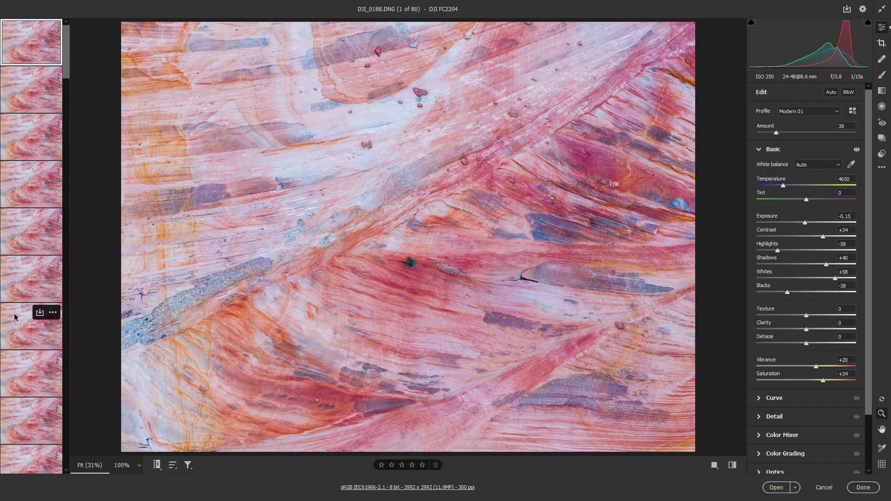
{"action": "scroll", "coordinate": [10, 363], "scroll_direction": "down", "scroll_amount": 3}
{"action": "left_click", "coordinate": [22, 363]}
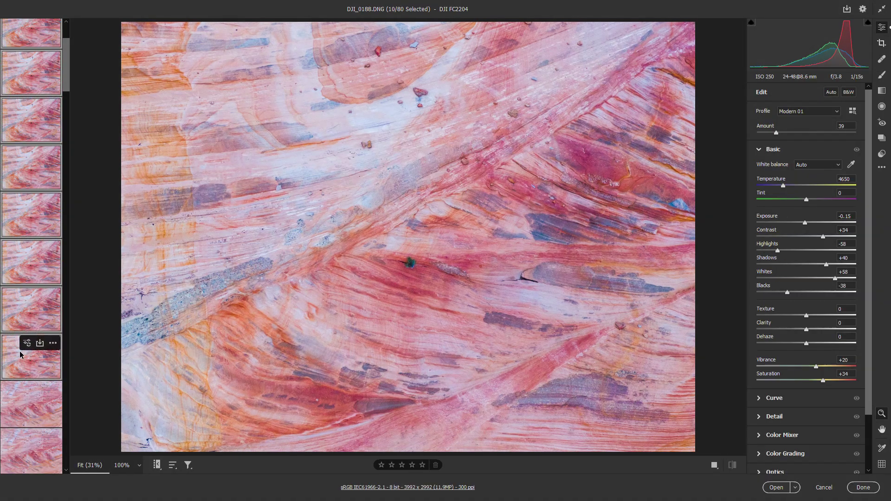
{"action": "left_click", "coordinate": [24, 346]}
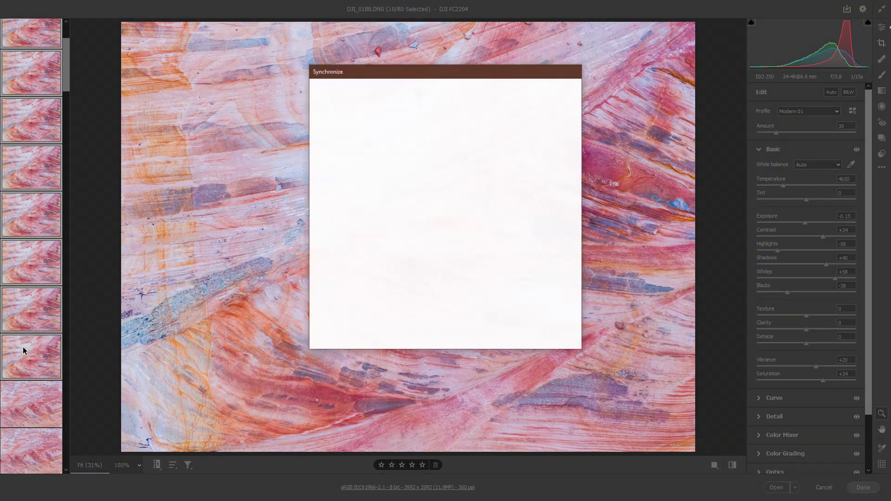
{"action": "key", "text": "Return"}
Step: Open Save Options for the selected frames, cancel without saving, and return to Photoshop
{"action": "scroll", "coordinate": [21, 303], "scroll_direction": "up", "scroll_amount": 1}
{"action": "scroll", "coordinate": [21, 302], "scroll_direction": "up", "scroll_amount": 3}
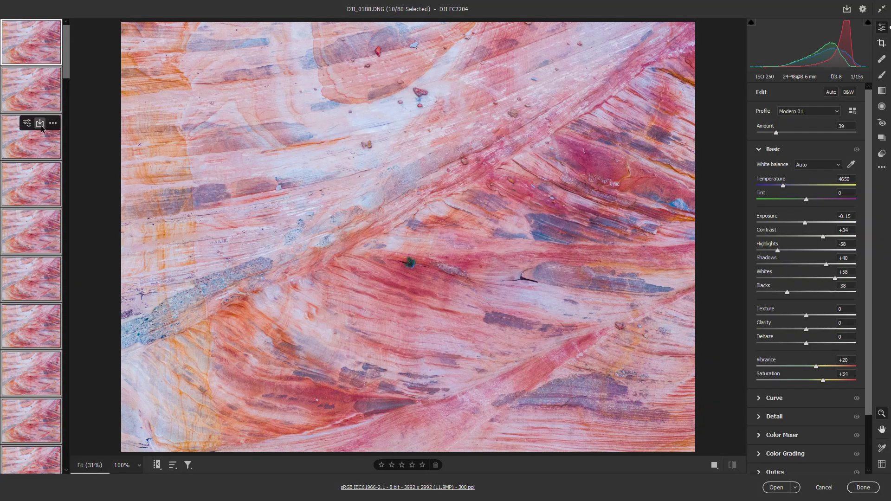
{"action": "left_click", "coordinate": [40, 124]}
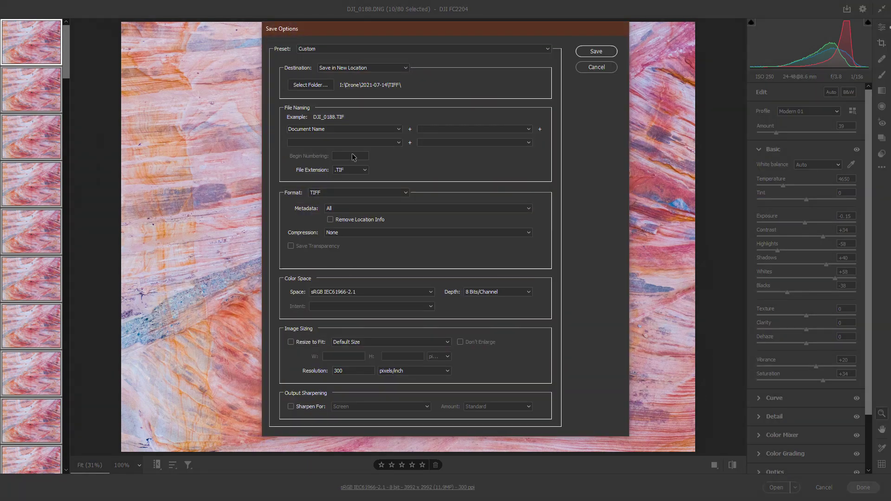
{"action": "left_click", "coordinate": [595, 67]}
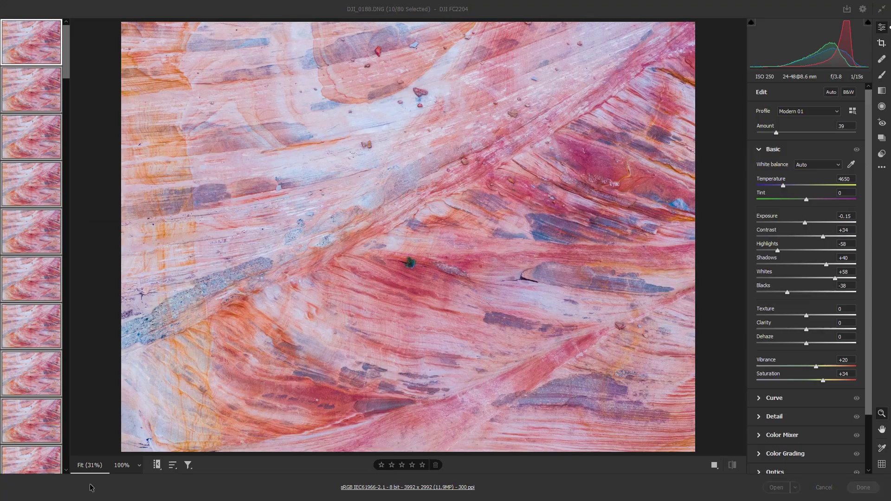
{"action": "key", "text": "super"}
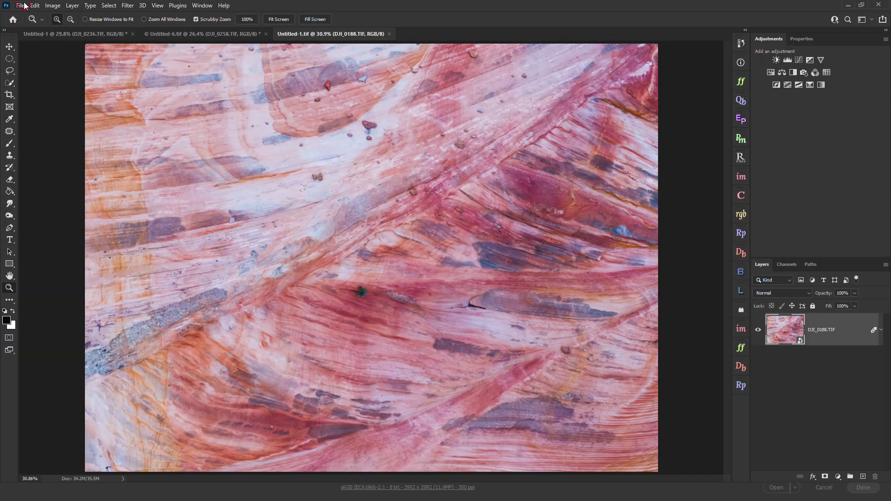
Step: Start File > Scripts > Load Files into Stack for the TIFF files
{"action": "left_click", "coordinate": [24, 6]}
{"action": "mouse_move", "coordinate": [60, 239]}
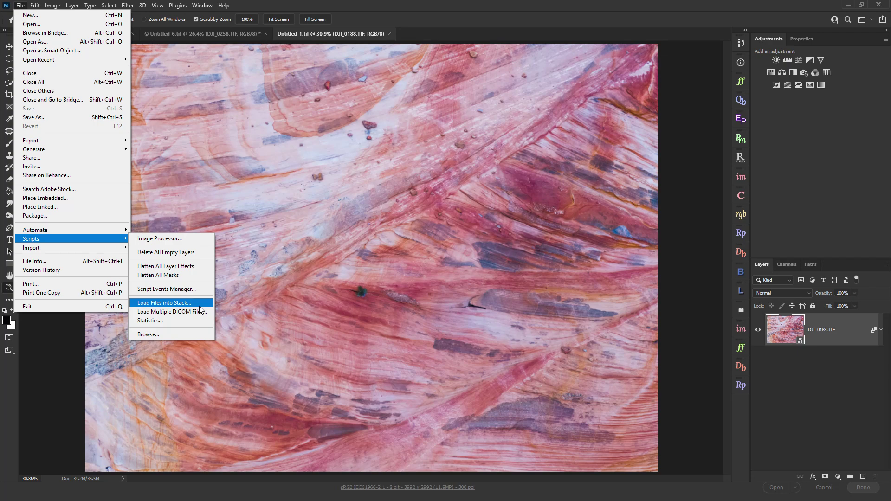
{"action": "left_click", "coordinate": [199, 304]}
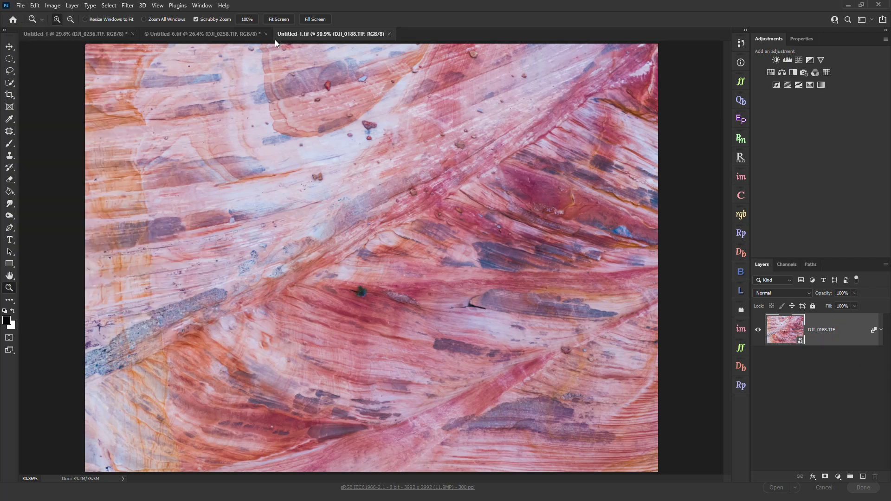
Step: Set the DJI_0188.TIF smart object's stack mode to Median
{"action": "left_click", "coordinate": [74, 7]}
{"action": "mouse_move", "coordinate": [126, 184]}
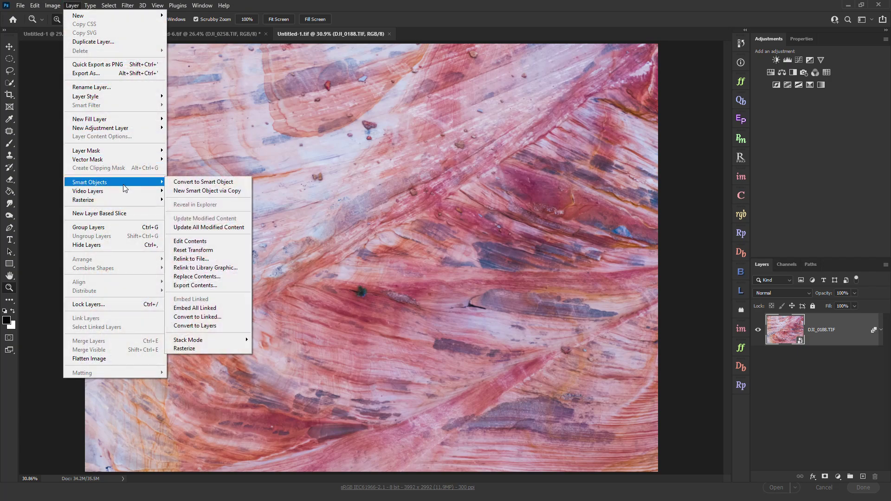
{"action": "mouse_move", "coordinate": [215, 338]}
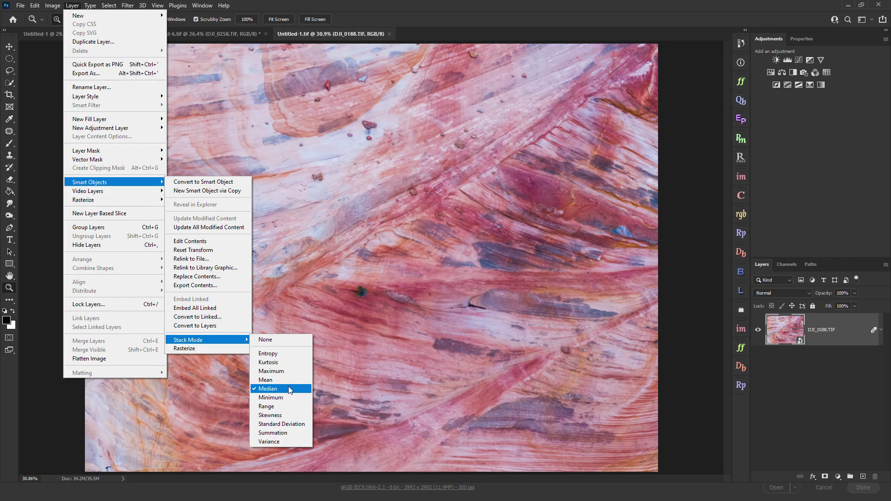
{"action": "left_click", "coordinate": [288, 388]}
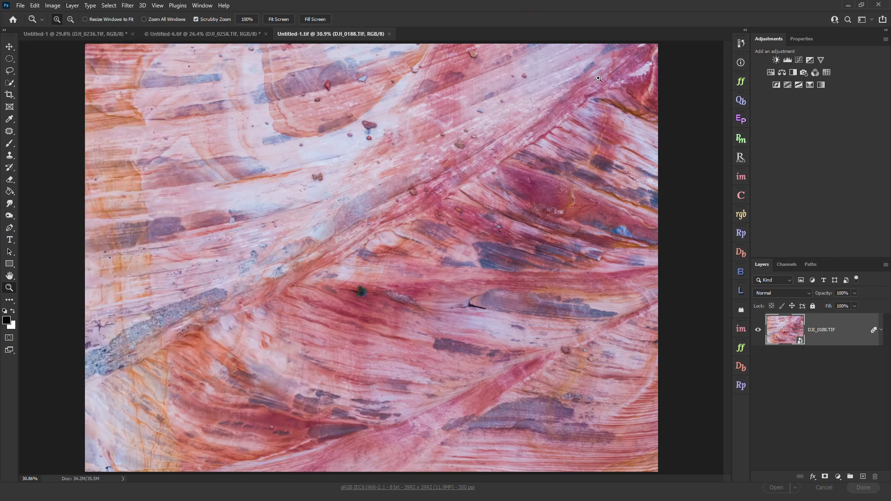